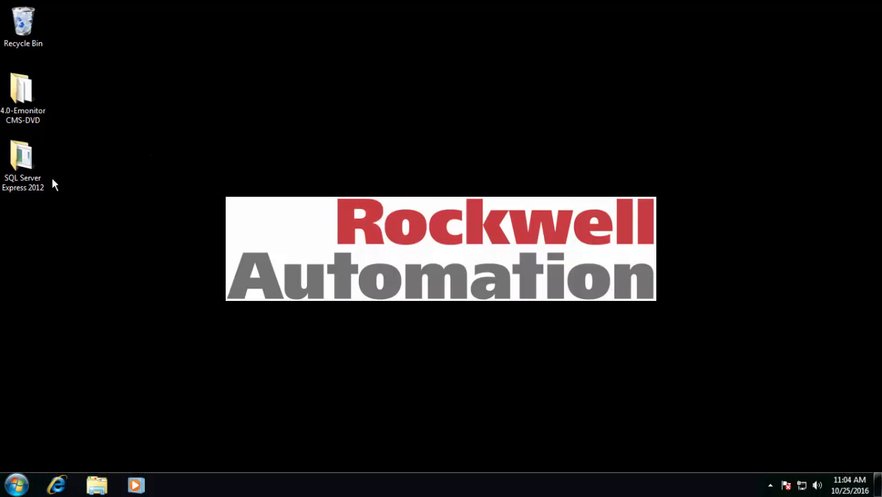
Select the 4.0-Emonitor CMS-DVD folder on the desktop.
click(21, 92)
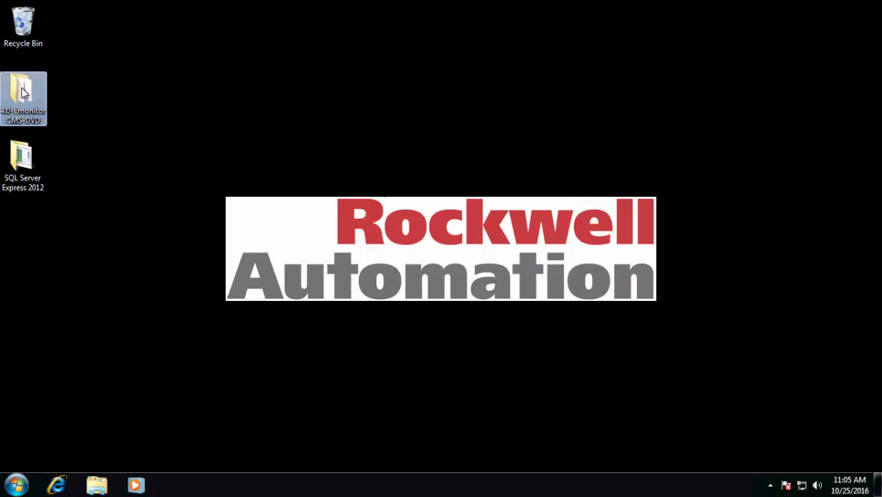
Browse into the DVD's Documentation\Emonitor folder listing the Emonitor 4.0 guides.
double_click(21, 91)
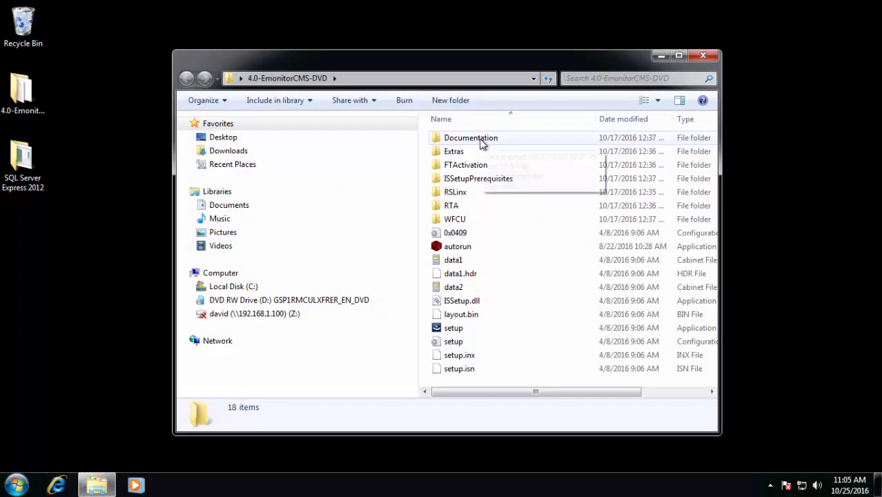
mouse_move(470, 138)
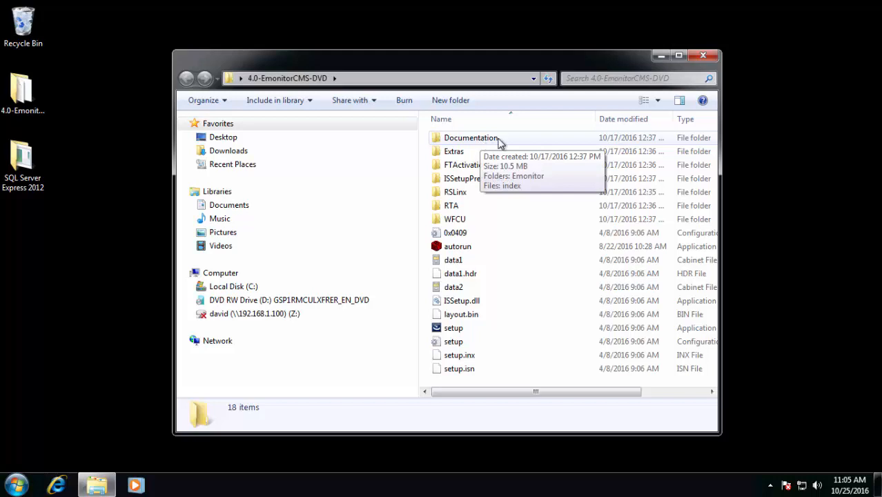
click(506, 141)
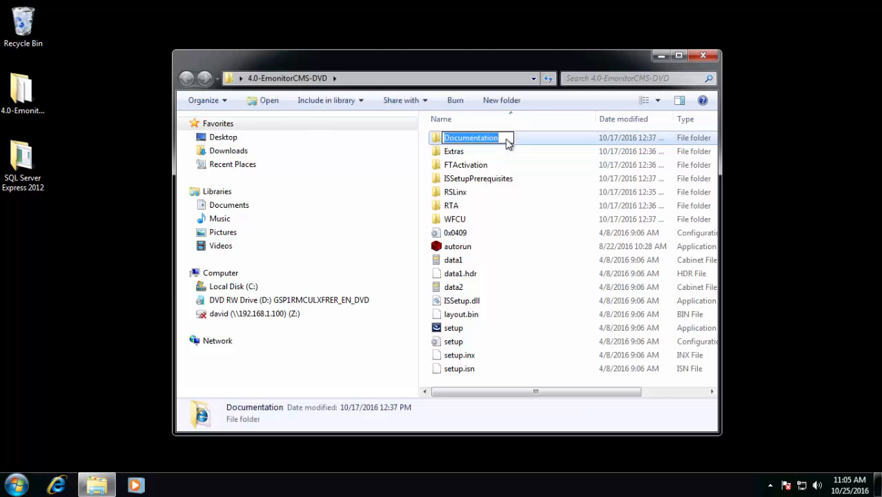
key(Return)
double_click(506, 140)
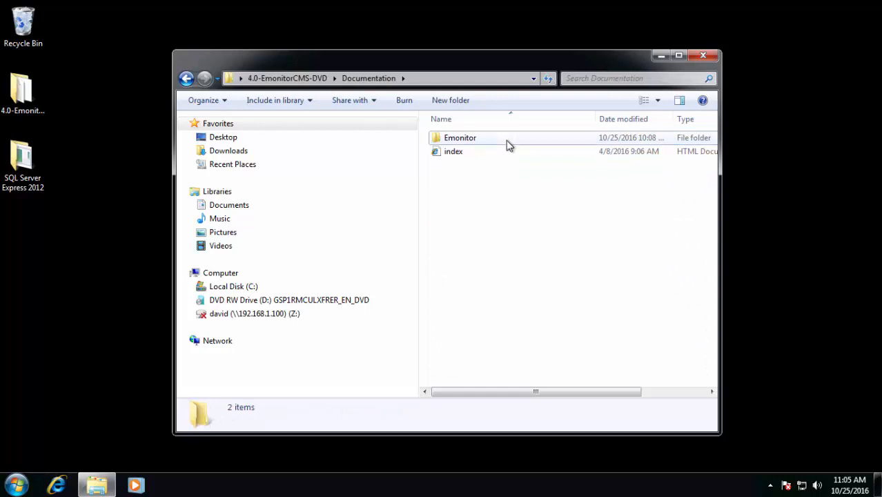
double_click(506, 140)
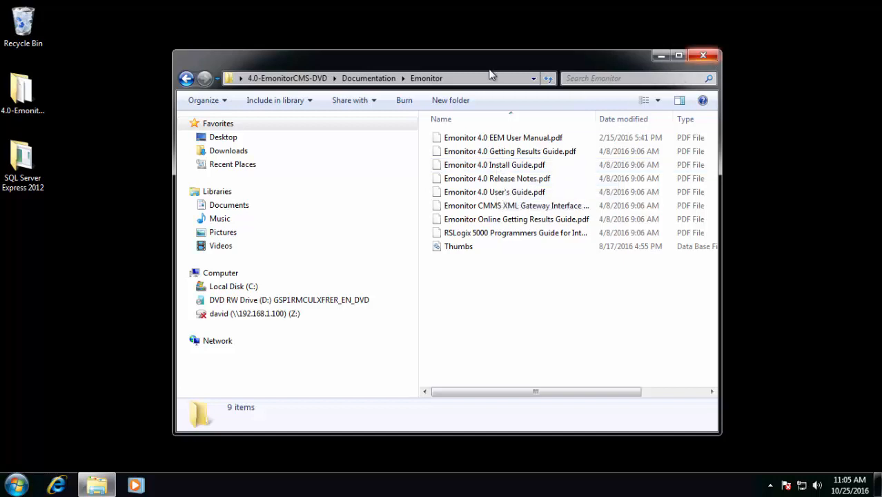
Browse from the DVD root into the Extras\Database folder.
click(281, 77)
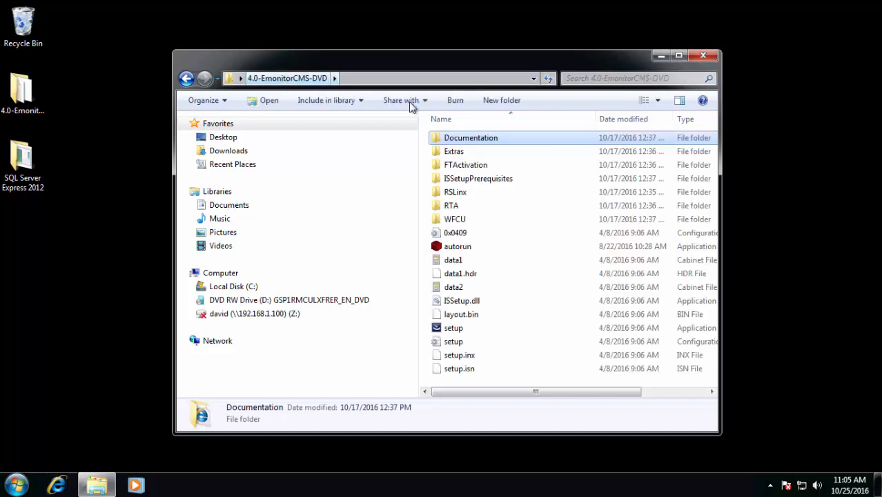
click(456, 153)
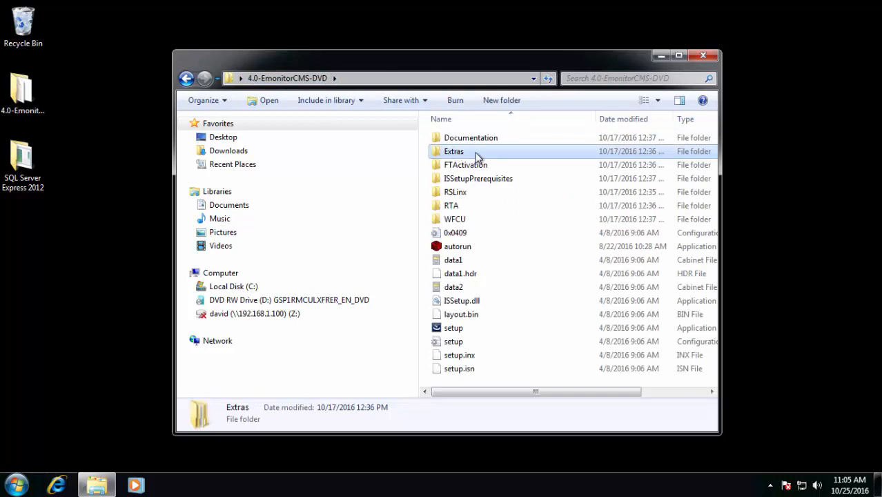
double_click(478, 156)
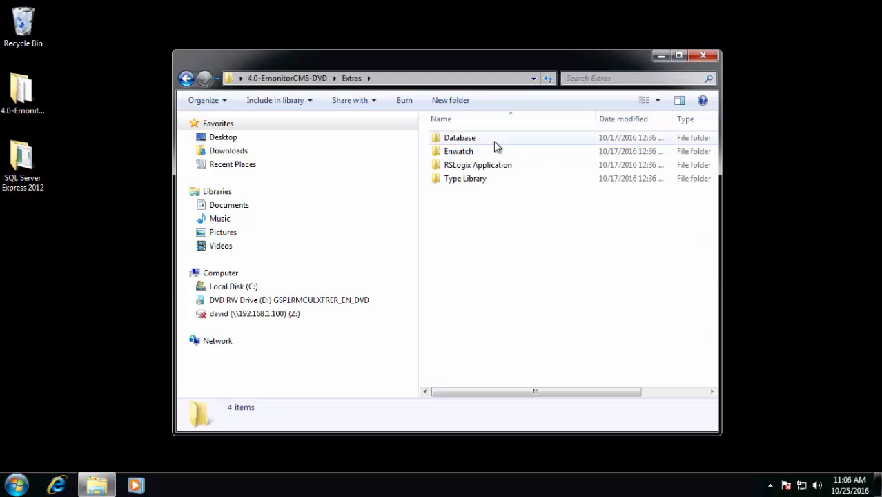
click(495, 142)
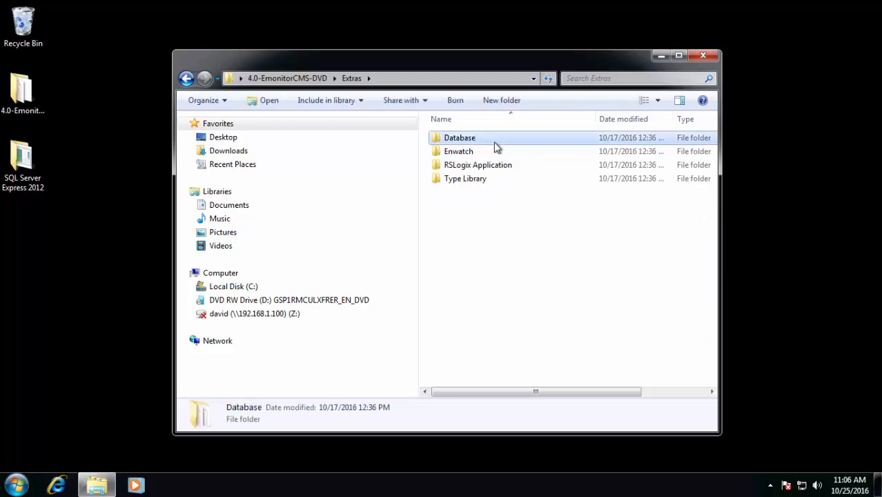
double_click(495, 142)
mouse_move(464, 151)
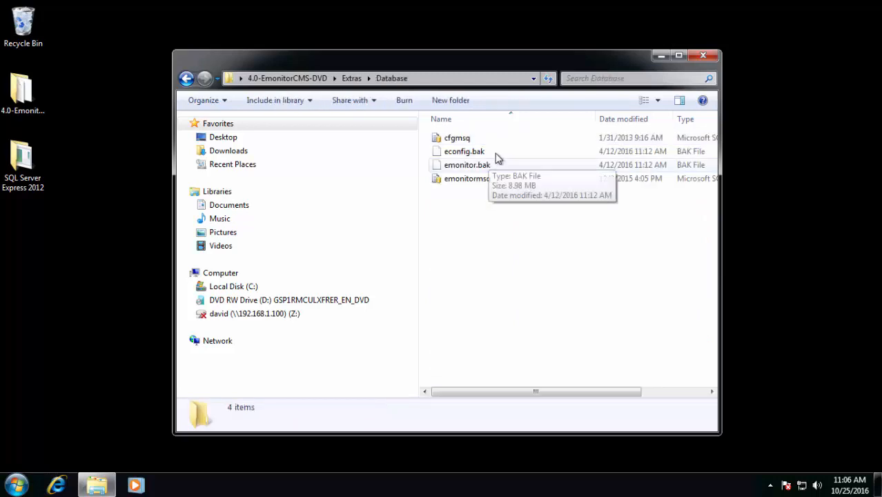
Copy econfig.bak and emonitor.bak and paste them onto Local Disk (C:).
click(498, 155)
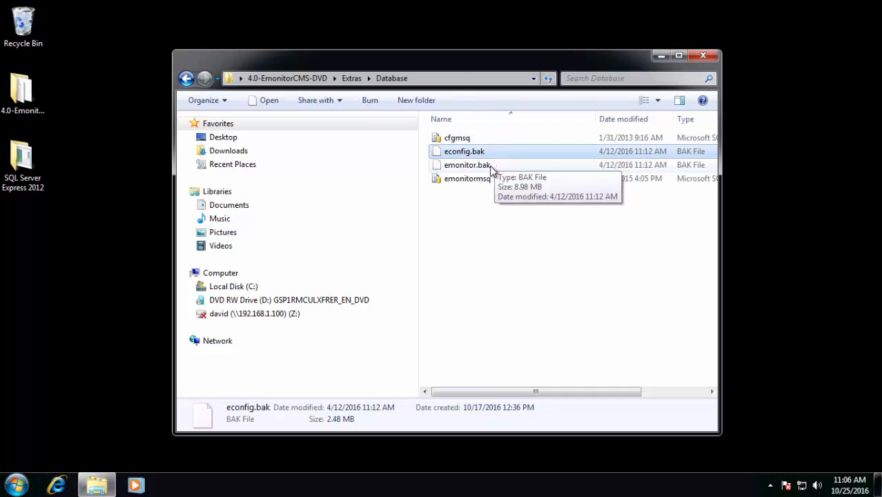
ctrl+click(492, 170)
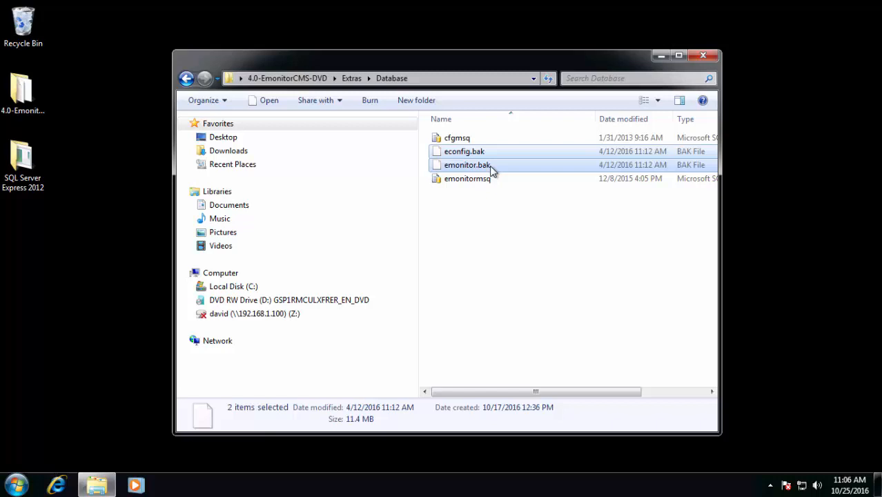
right_click(515, 167)
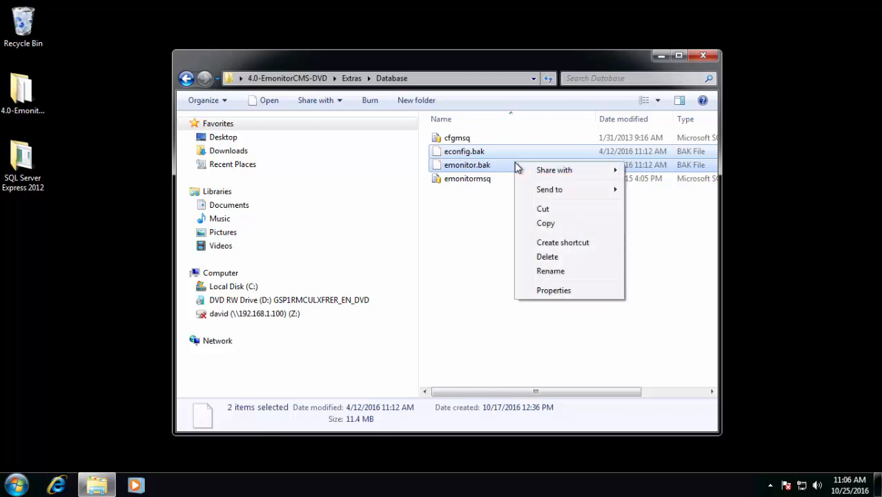
click(557, 228)
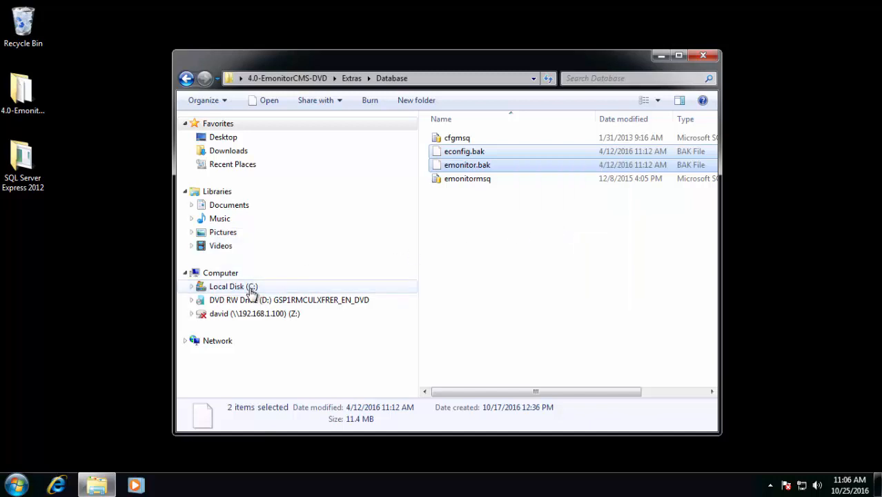
right_click(251, 293)
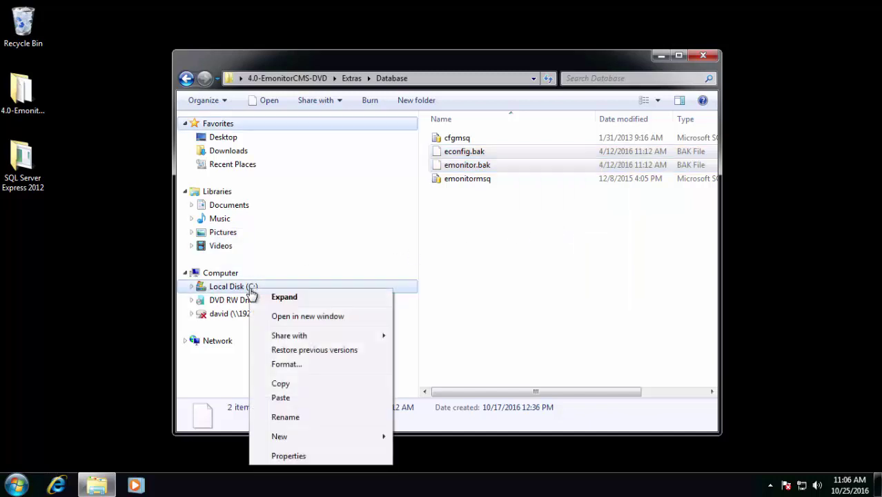
click(287, 400)
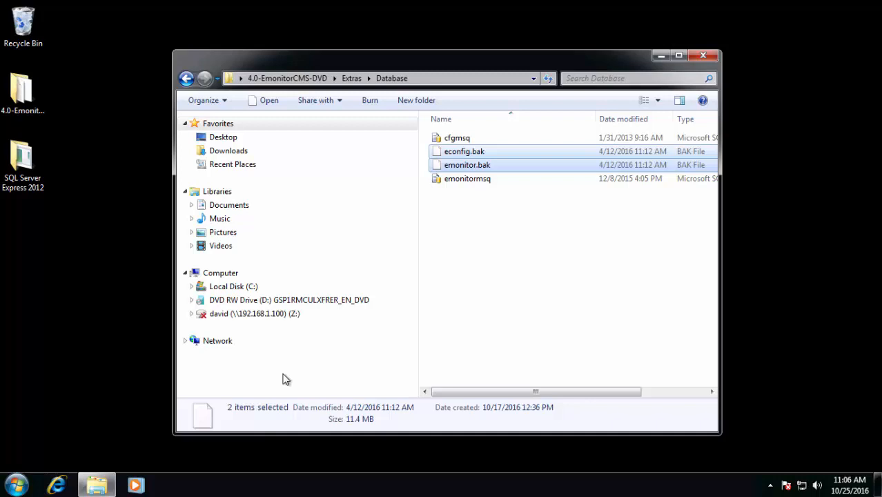
Close Explorer and launch SQL Server Management Studio from the Microsoft SQL Server 2012 group.
click(710, 59)
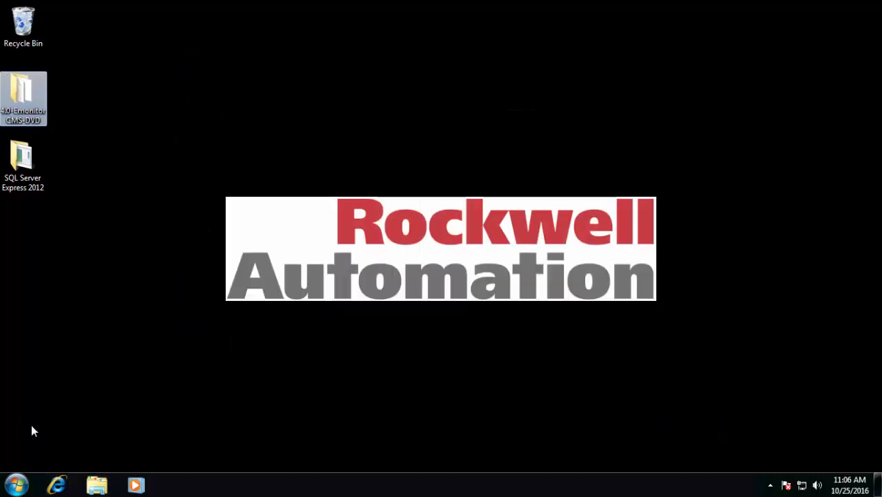
click(18, 486)
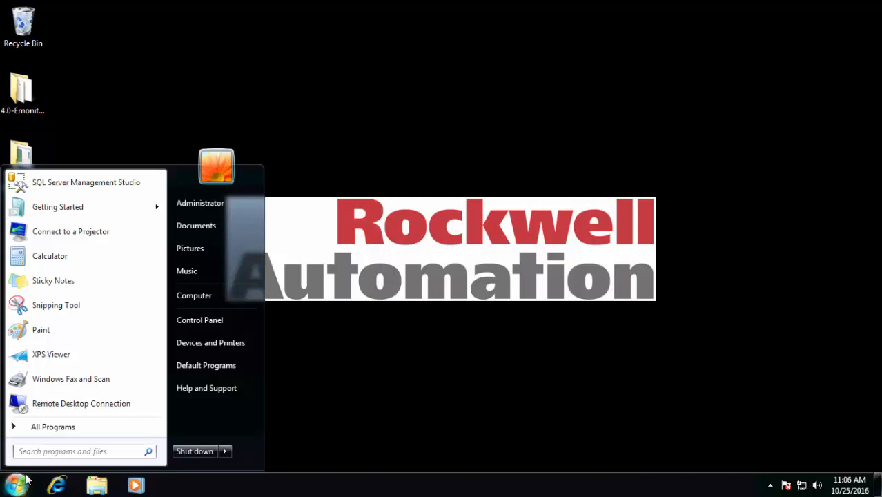
click(54, 428)
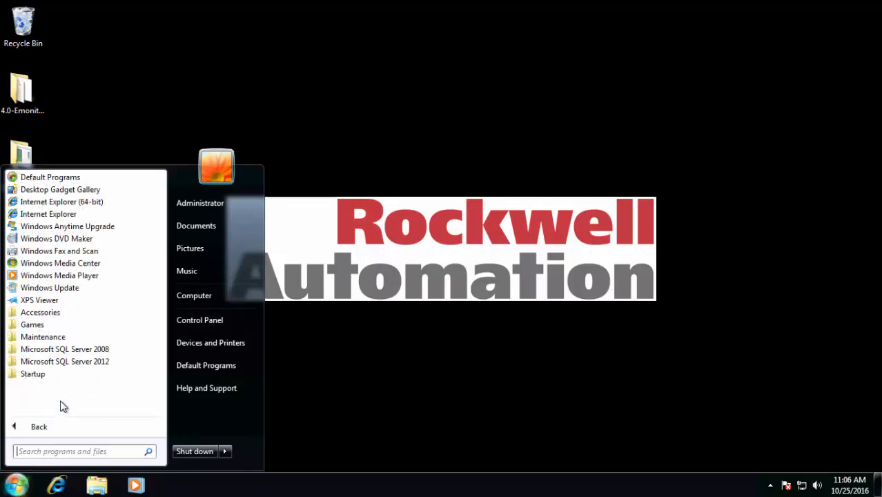
click(114, 363)
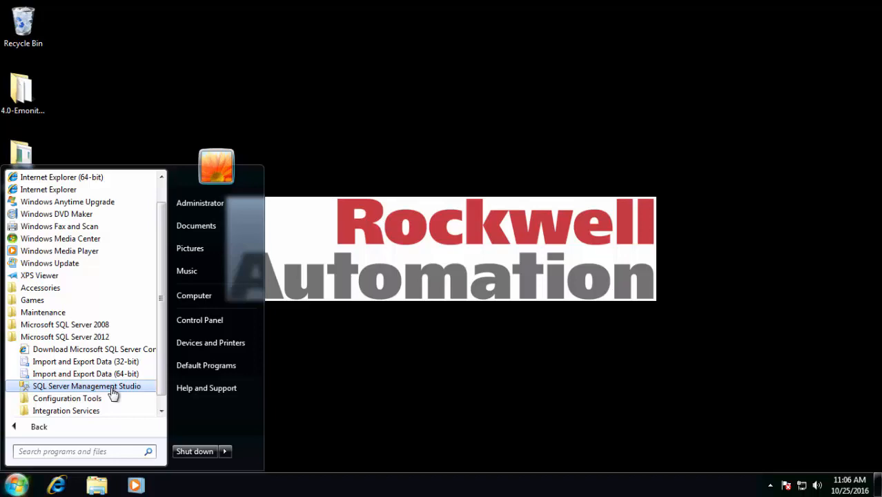
click(114, 386)
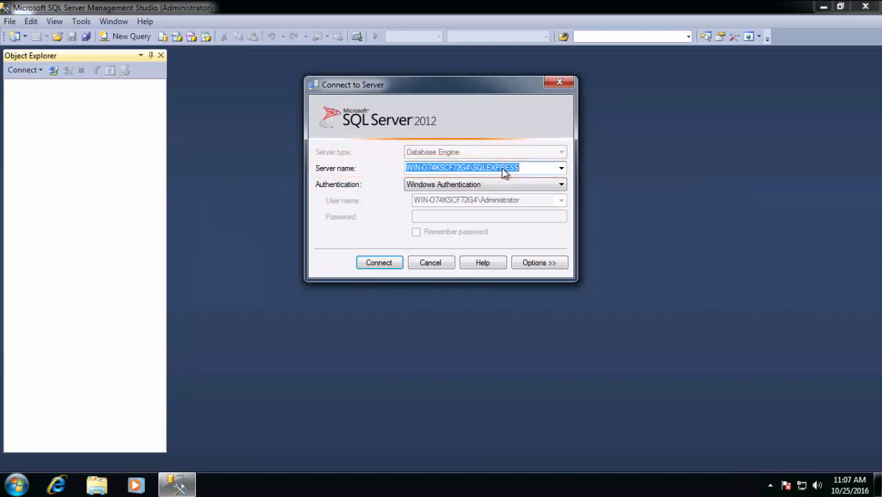
Copy the server name and connect to the SQLEXPRESS instance.
right_click(504, 172)
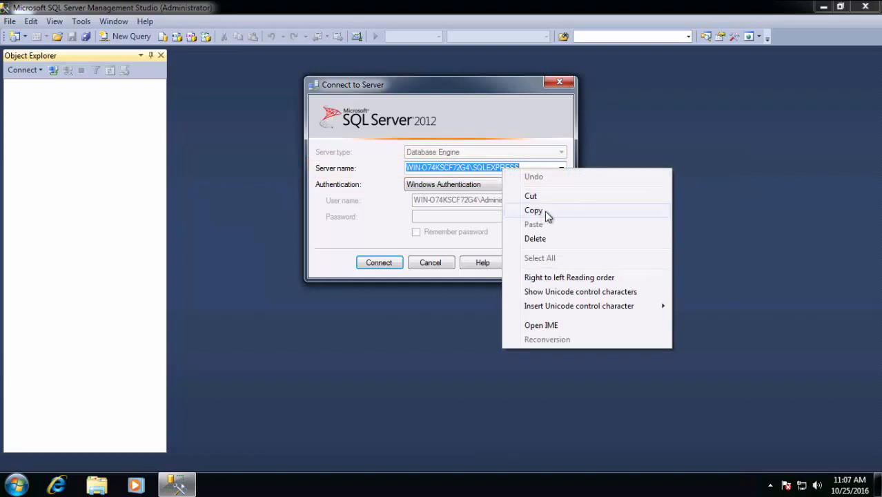
click(546, 216)
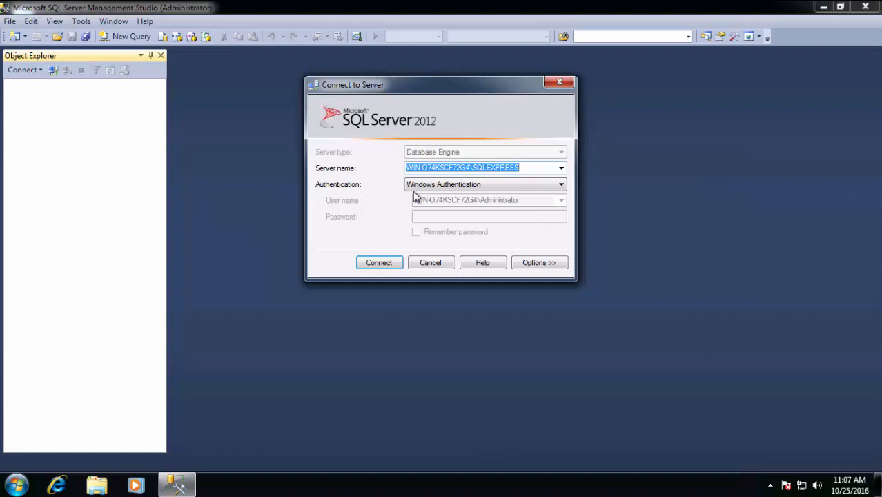
click(381, 263)
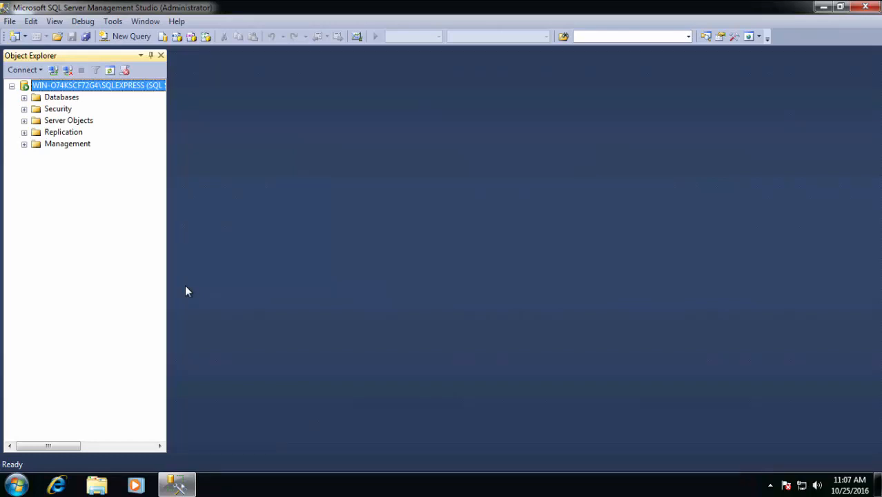
Start a database restore from a backup device and add a backup file.
right_click(38, 102)
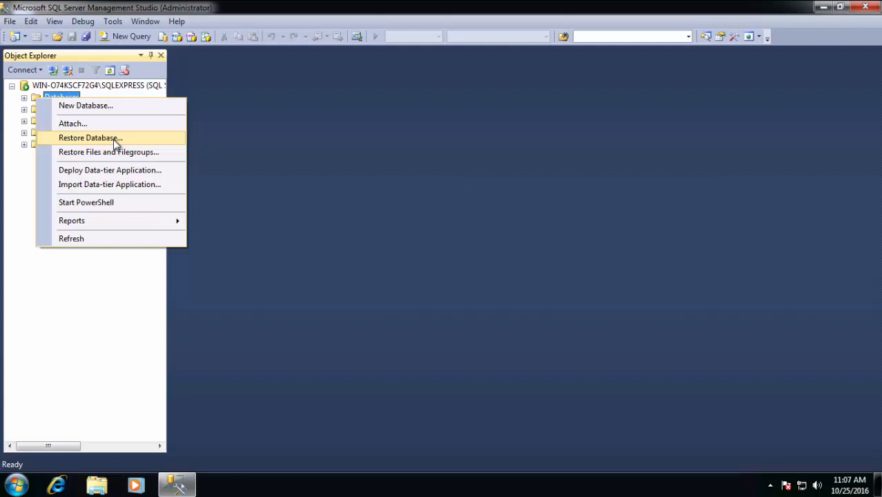
click(115, 138)
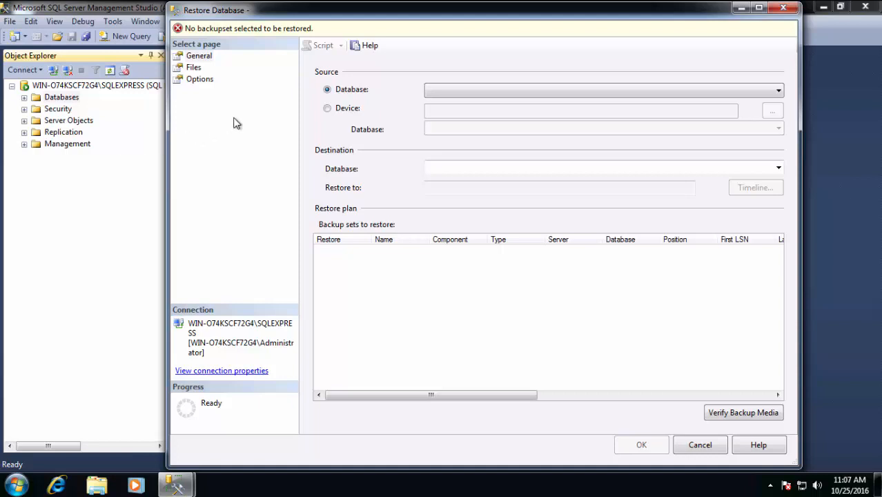
click(328, 109)
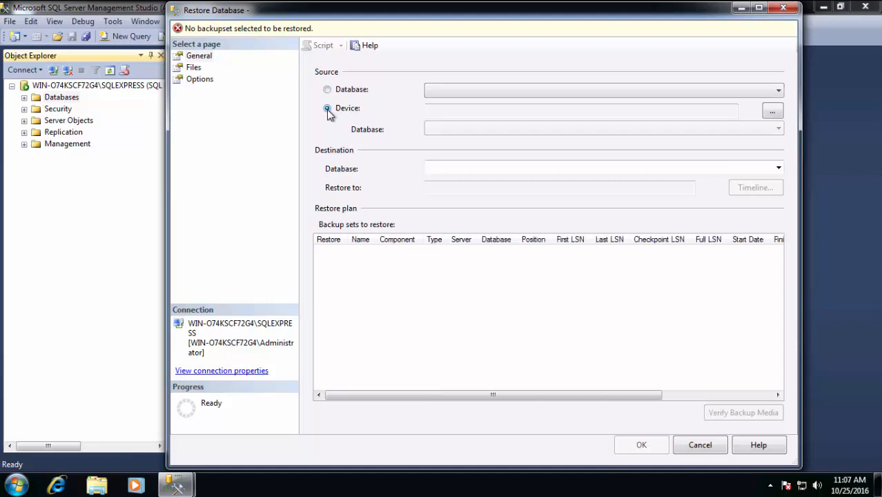
click(773, 113)
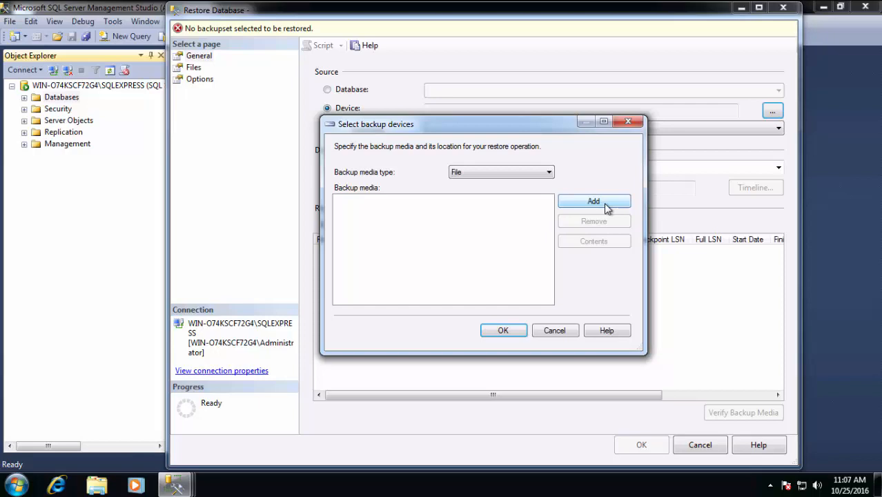
click(605, 203)
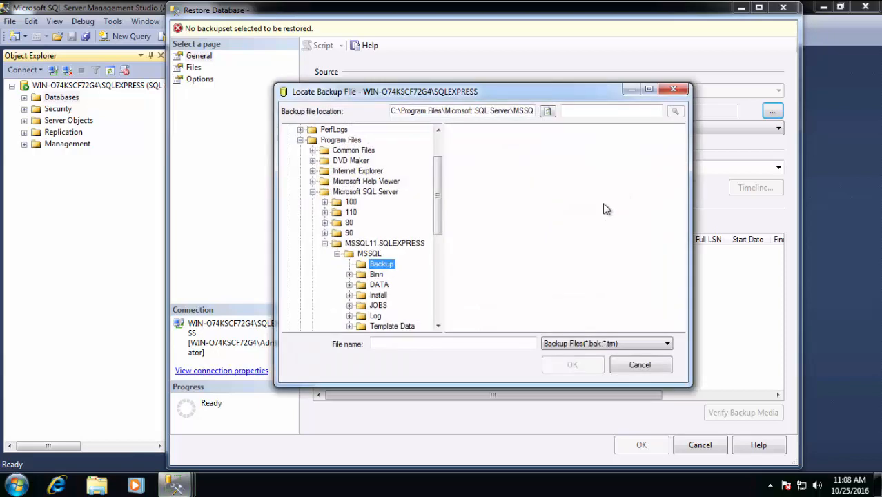
Choose C:\emonitor.bak as the backup media for the restore.
click(442, 173)
scroll(435, 138, up, 2)
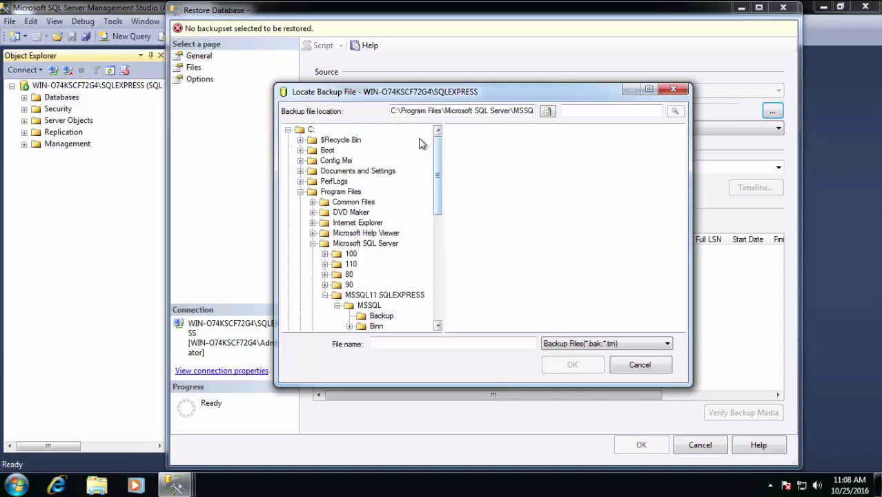
click(301, 131)
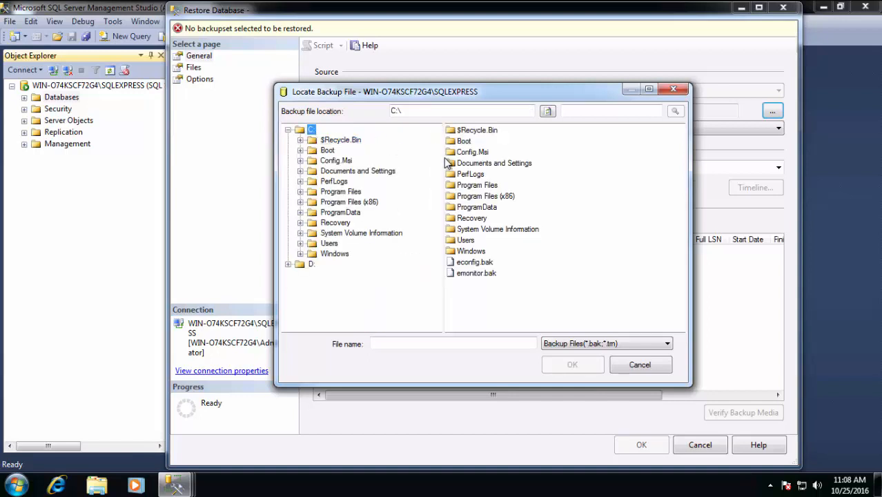
click(478, 276)
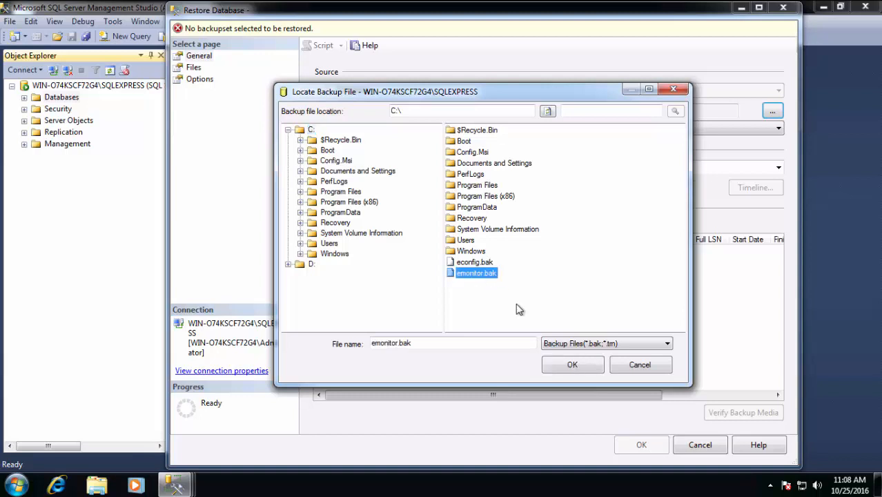
click(578, 367)
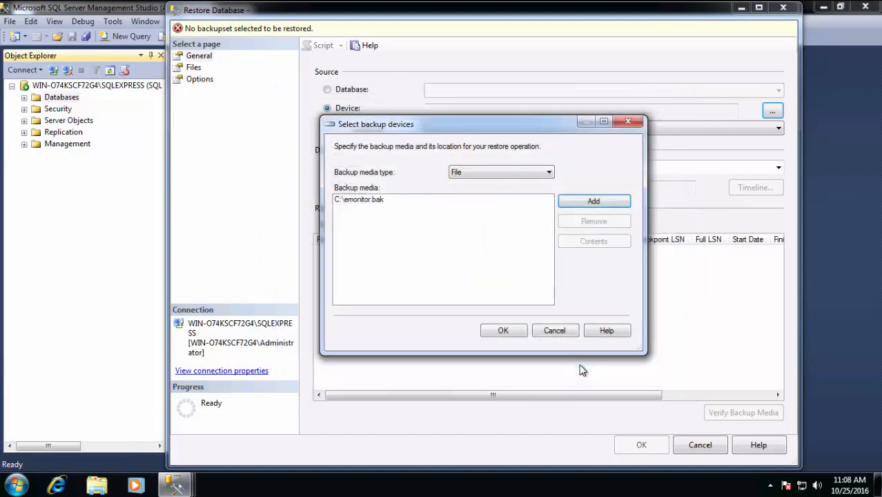
Restore the emonitor database from emonitor.bak and show it under Databases.
click(503, 332)
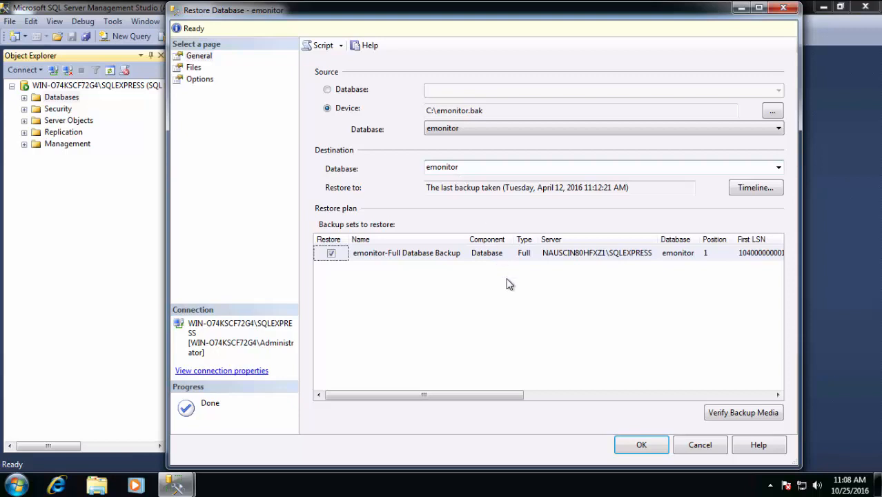
click(641, 446)
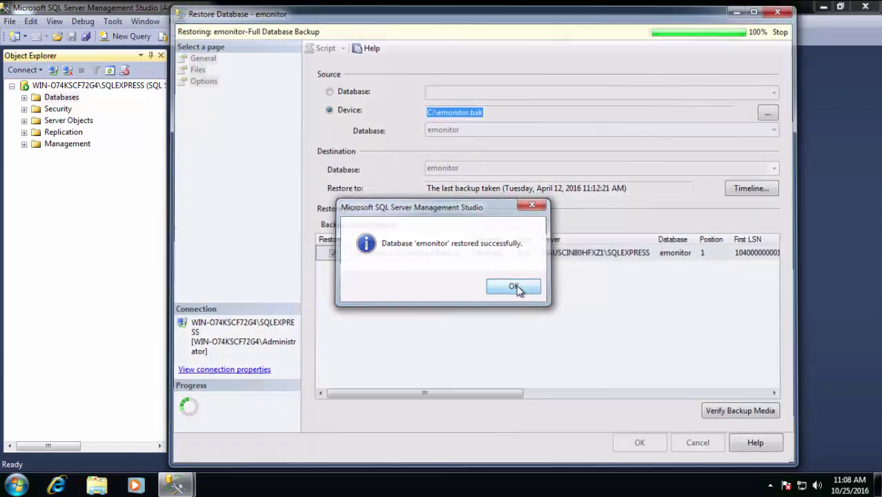
click(514, 286)
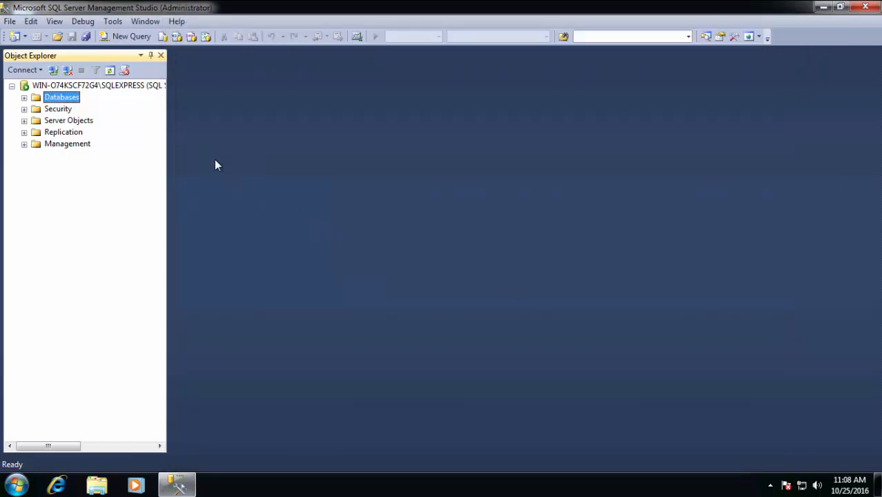
click(24, 98)
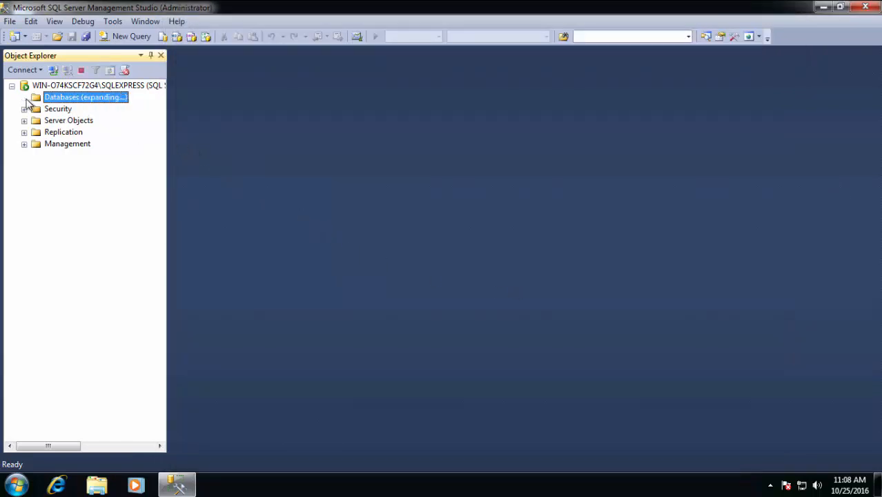
Start a second database restore from a backup device and add a backup file.
right_click(70, 100)
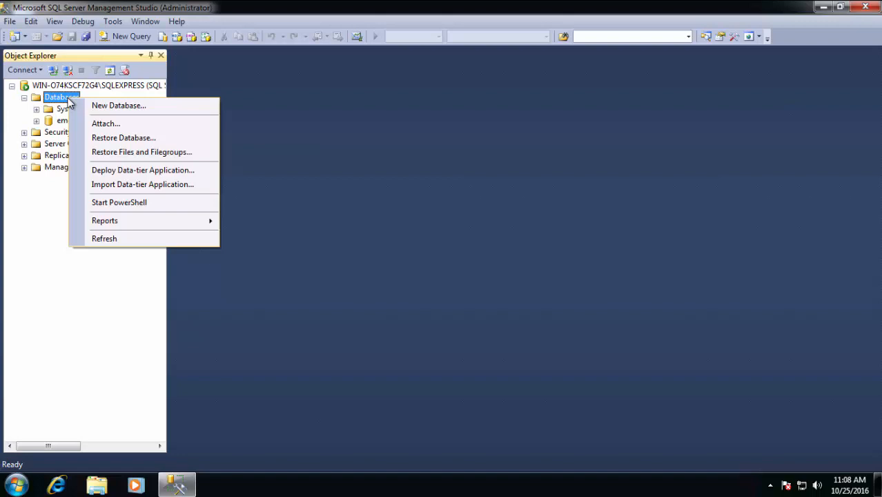
click(110, 139)
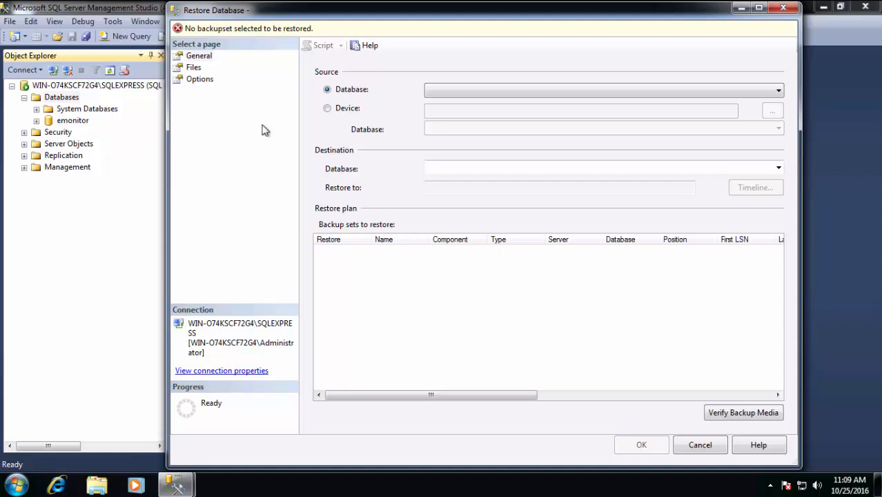
click(328, 110)
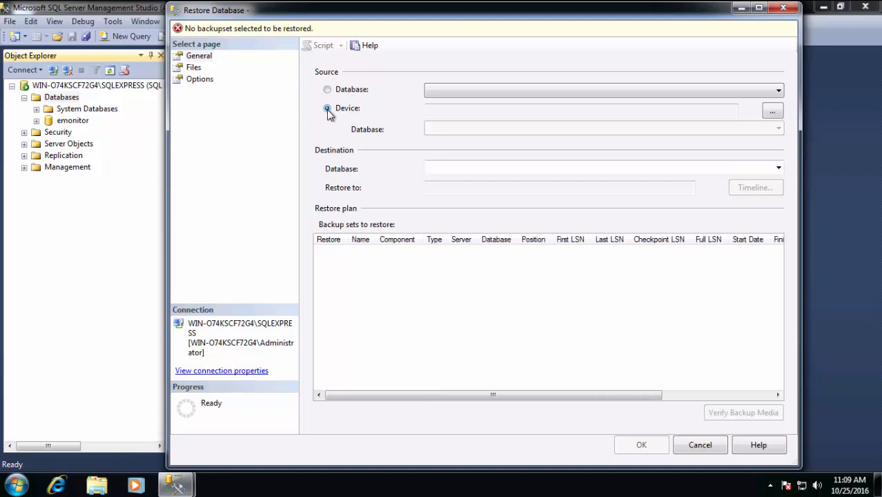
click(771, 112)
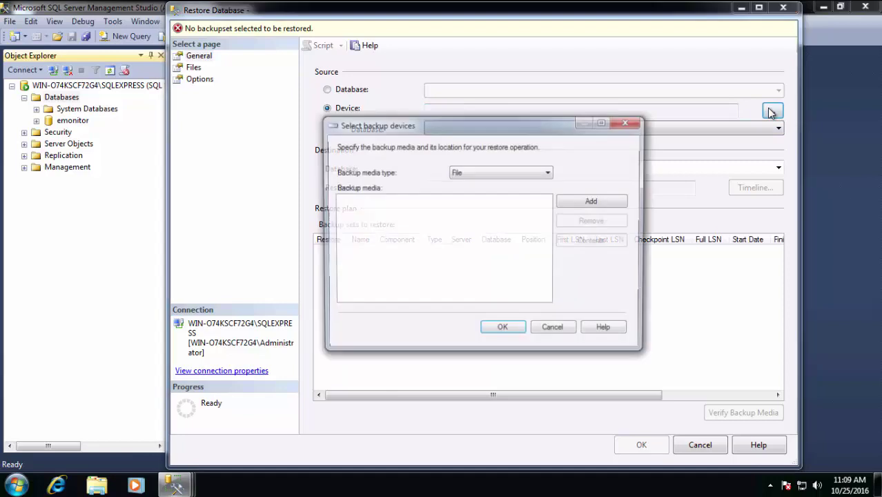
click(614, 201)
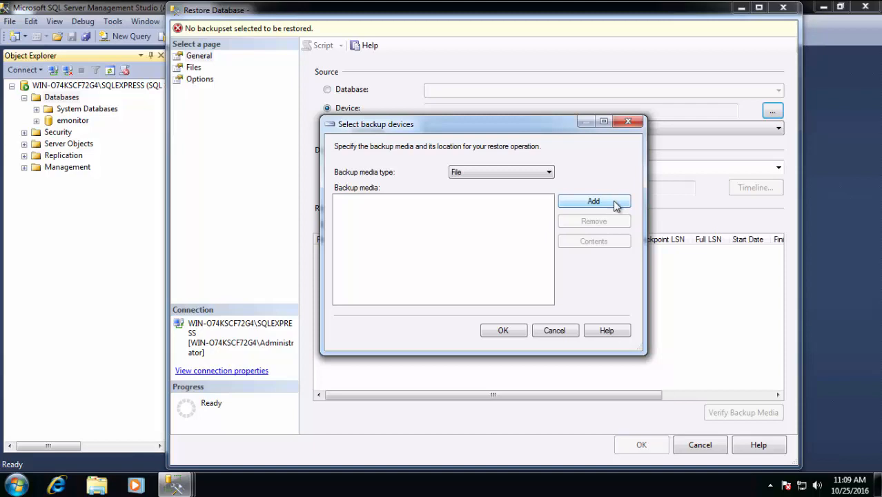
scroll(442, 140, up, 2)
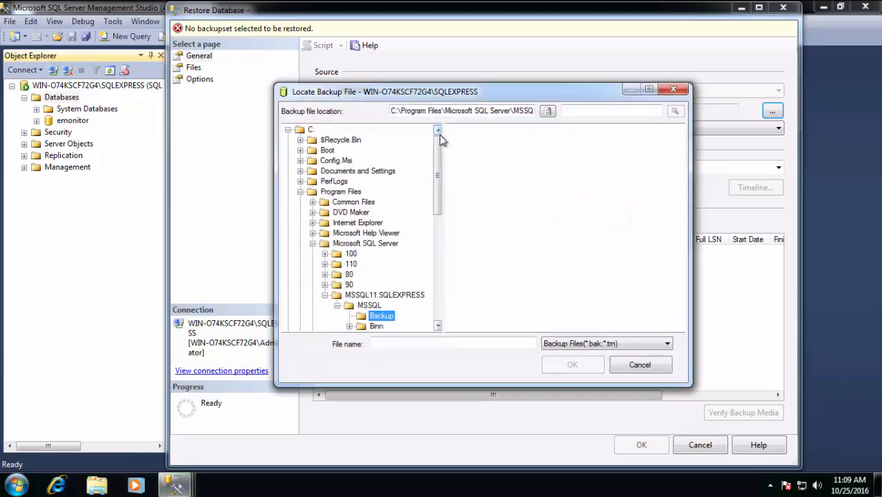
Choose C:\econfig.bak as the backup media for the restore.
click(300, 131)
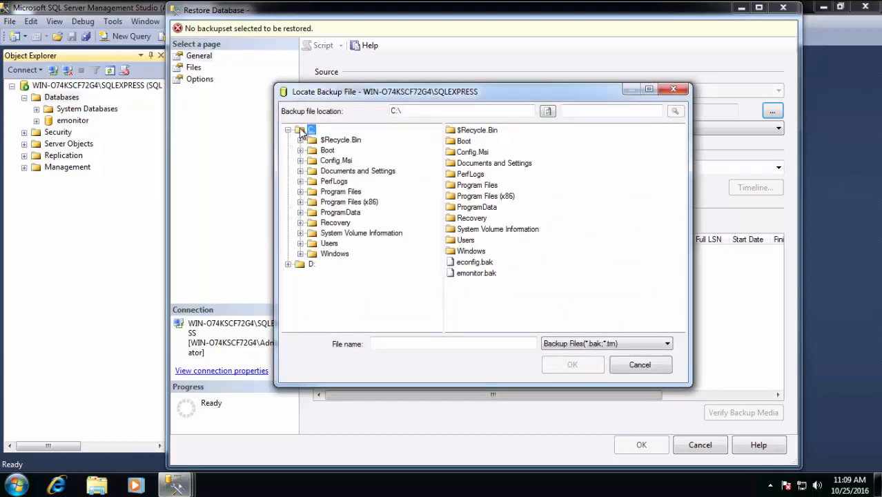
click(472, 263)
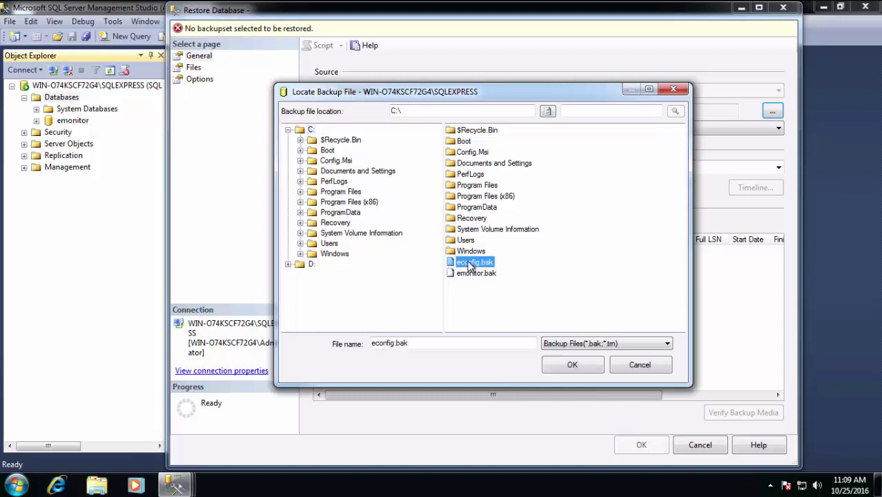
click(562, 370)
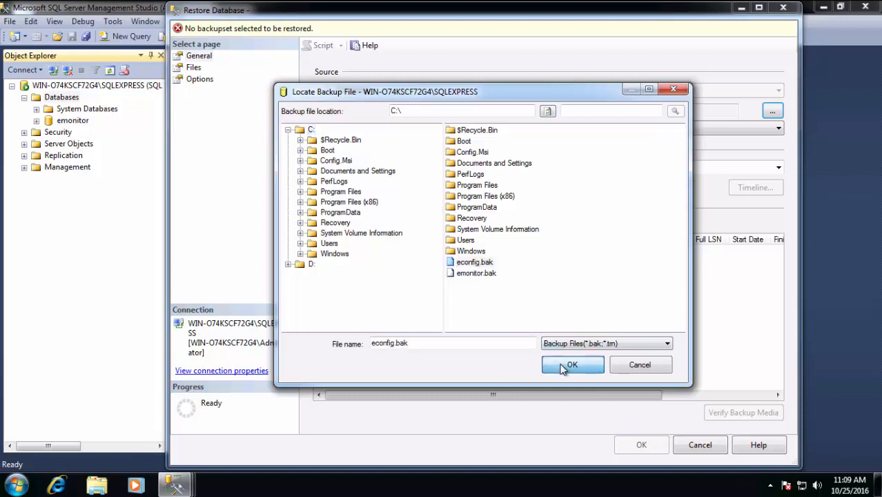
click(562, 369)
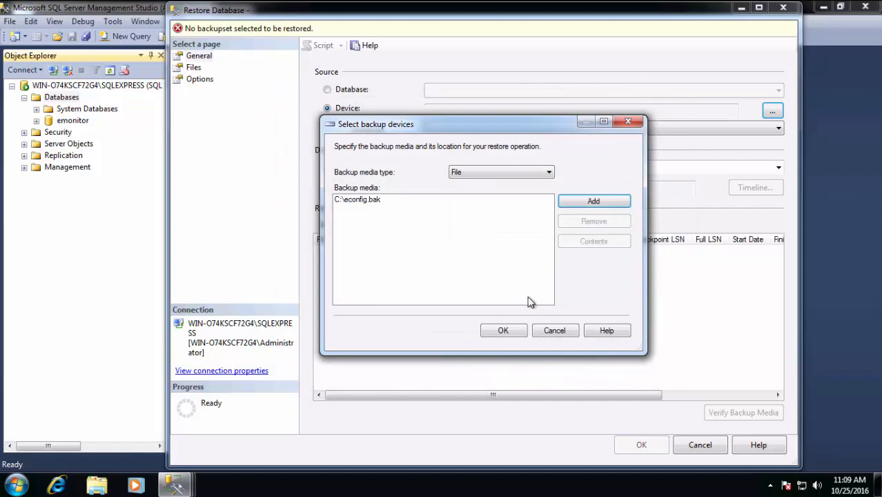
Restore the econfig database from econfig.bak so it joins emonitor under Databases.
click(515, 336)
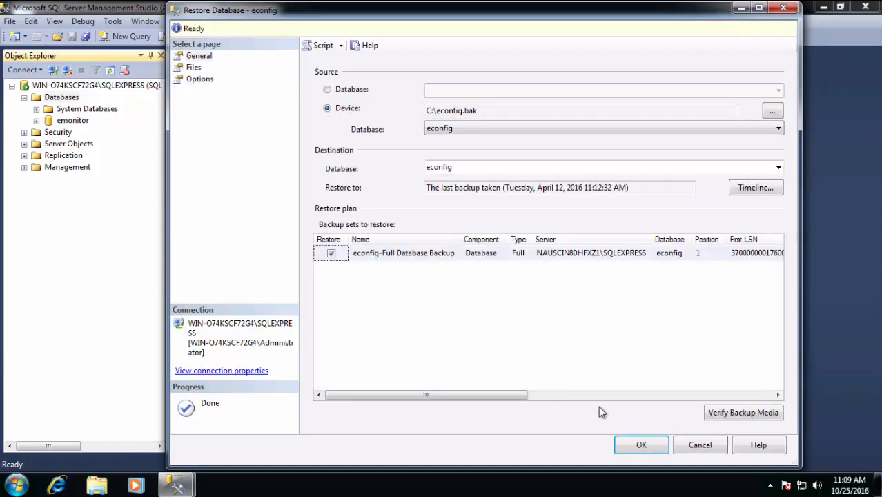
click(646, 446)
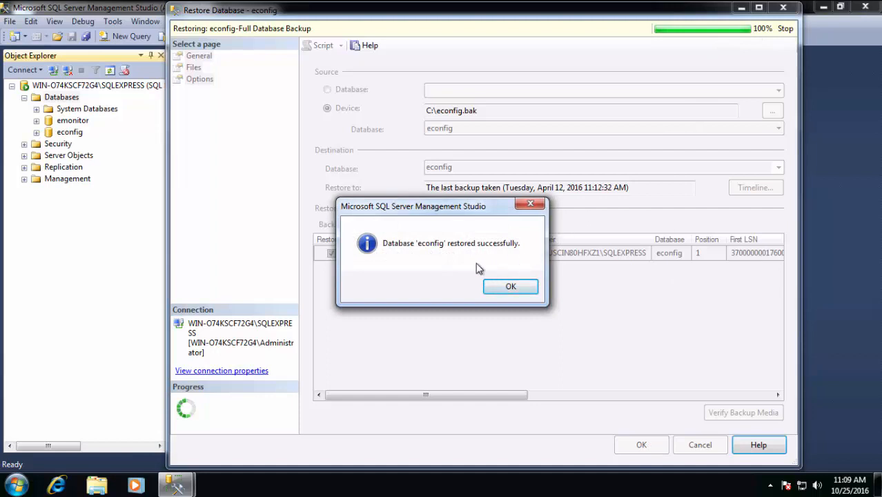
click(511, 290)
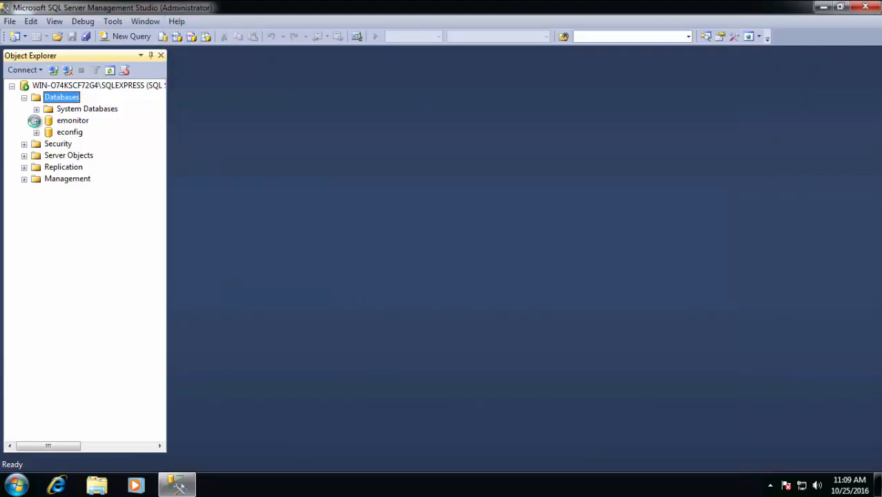
Briefly expand and collapse the emonitor database's Tables list.
click(35, 121)
click(48, 144)
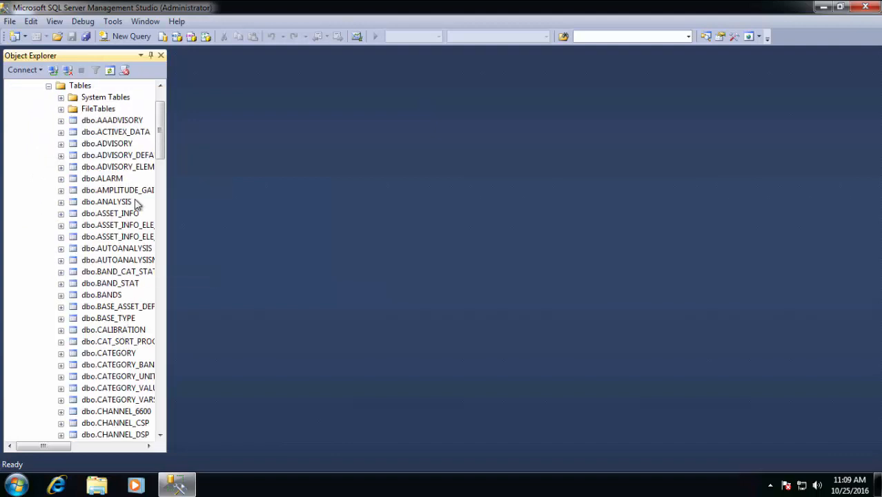
drag(159, 126, 161, 102)
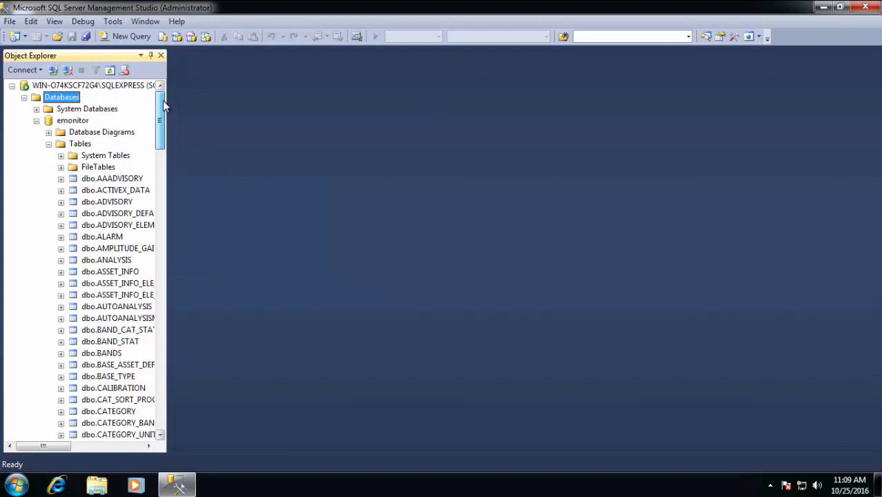
click(48, 144)
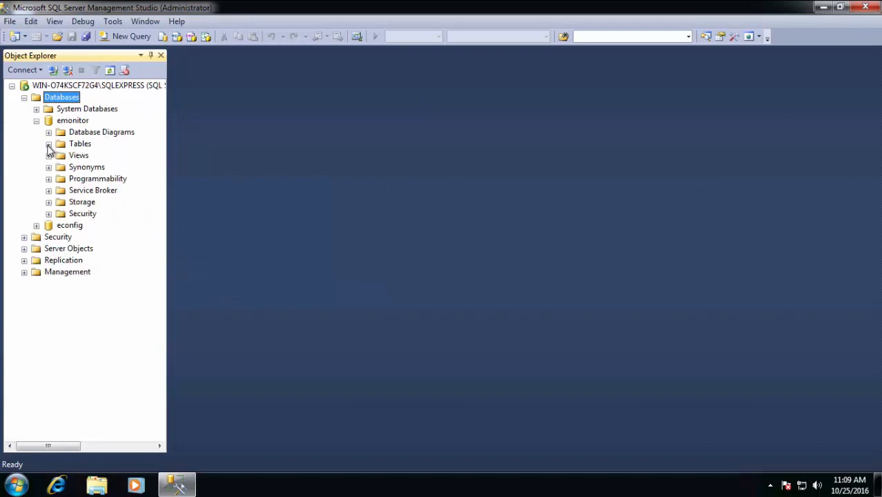
click(36, 121)
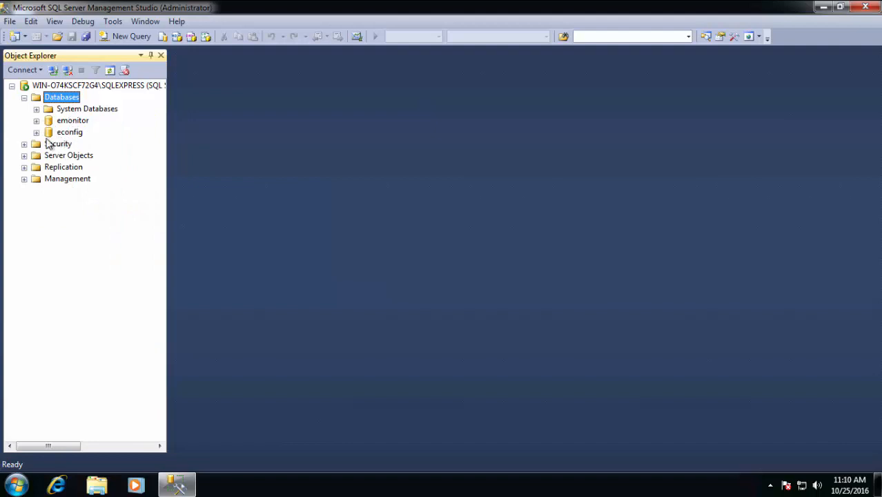
Expand Security and select the Logins folder listing logins such as sa.
click(24, 144)
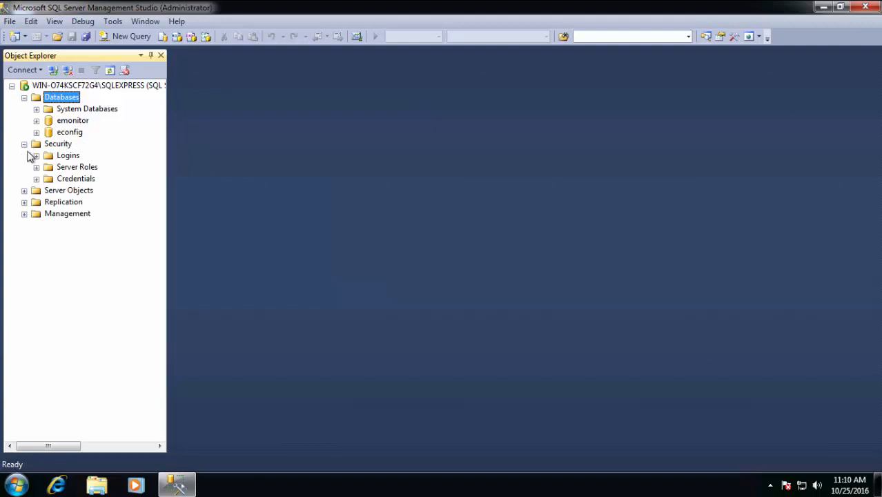
click(37, 156)
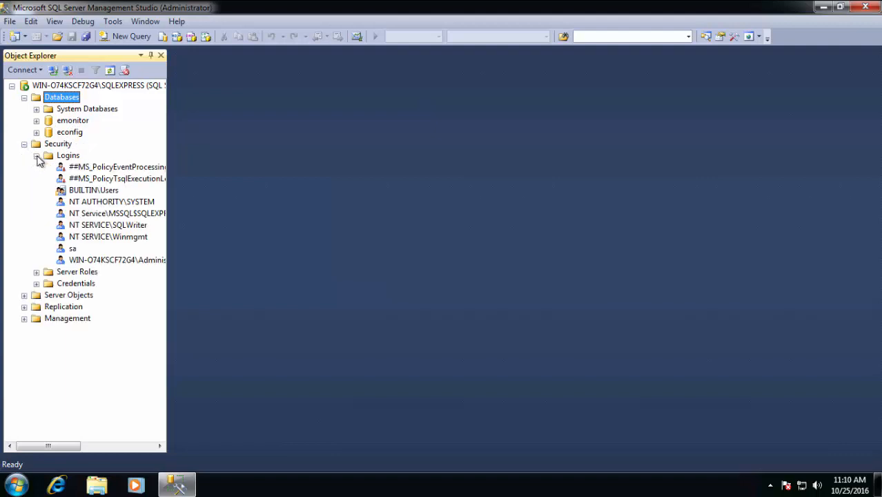
click(63, 156)
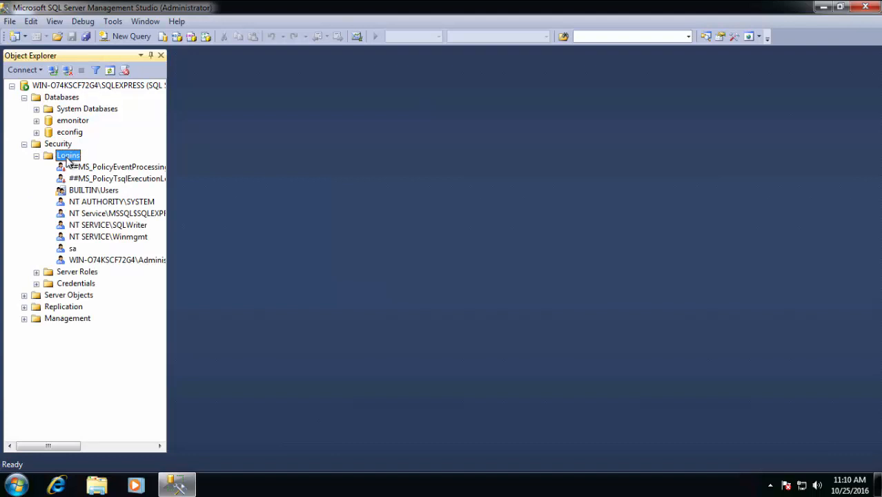
Start a new login using SQL Server authentication and enter and confirm its password.
right_click(68, 159)
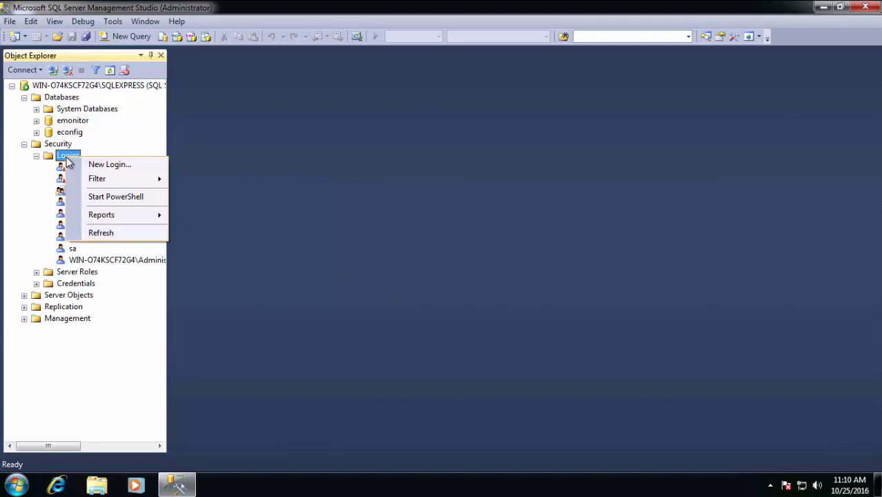
click(122, 167)
text(emo)
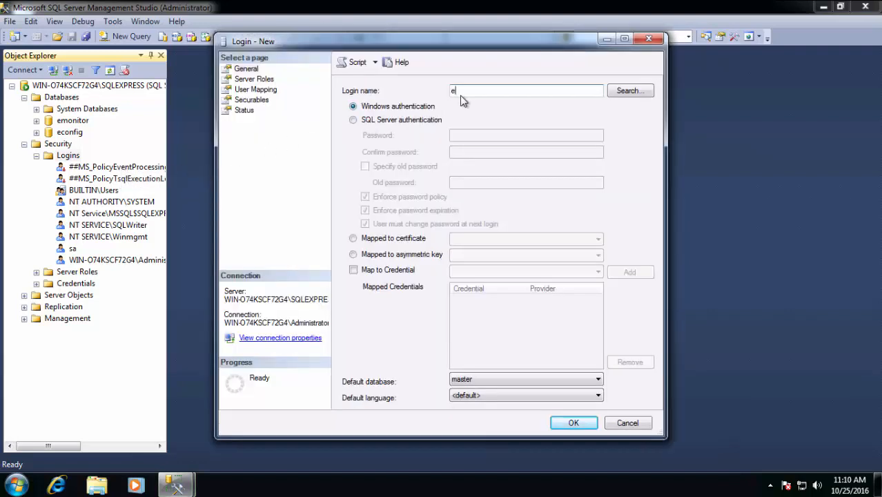
text(nitor)
click(355, 124)
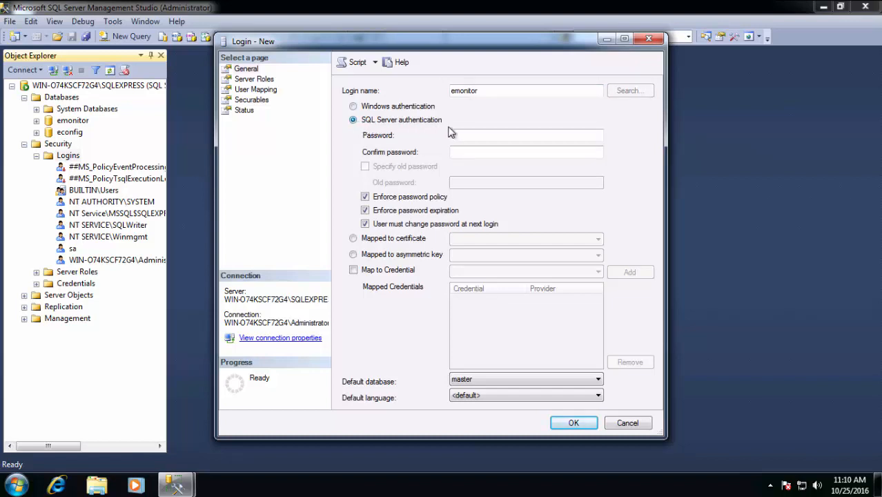
click(461, 138)
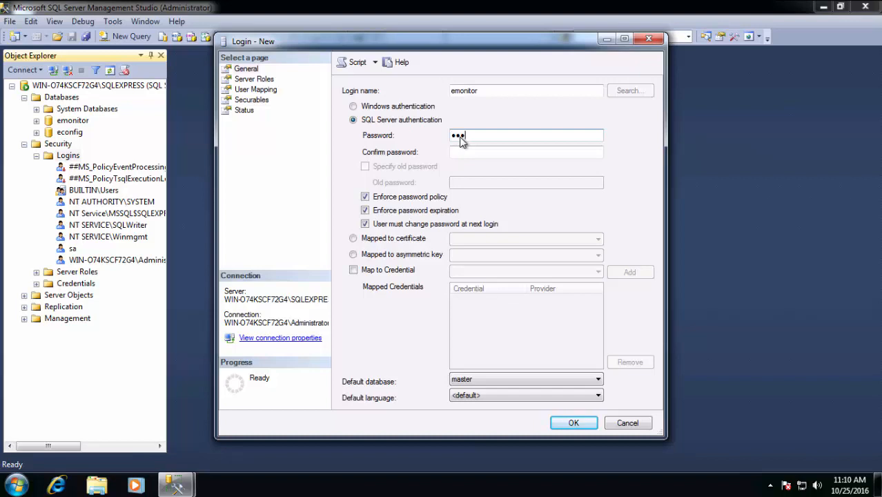
text(a)
key(Tab)
text(a)
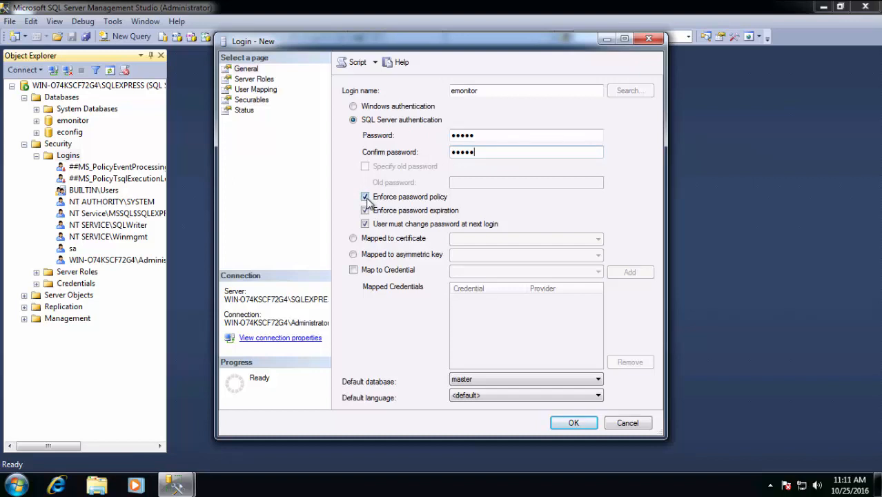
Disable Enforce password policy and set the default database to emonitor.
click(368, 200)
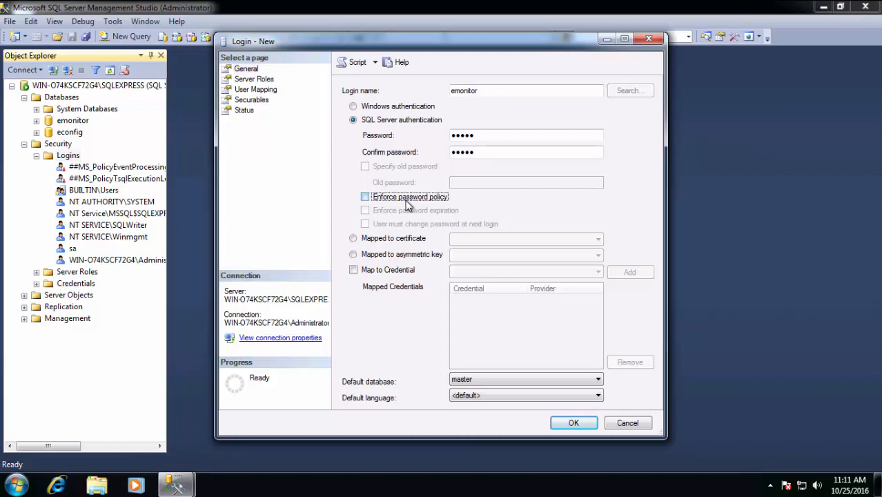
click(472, 382)
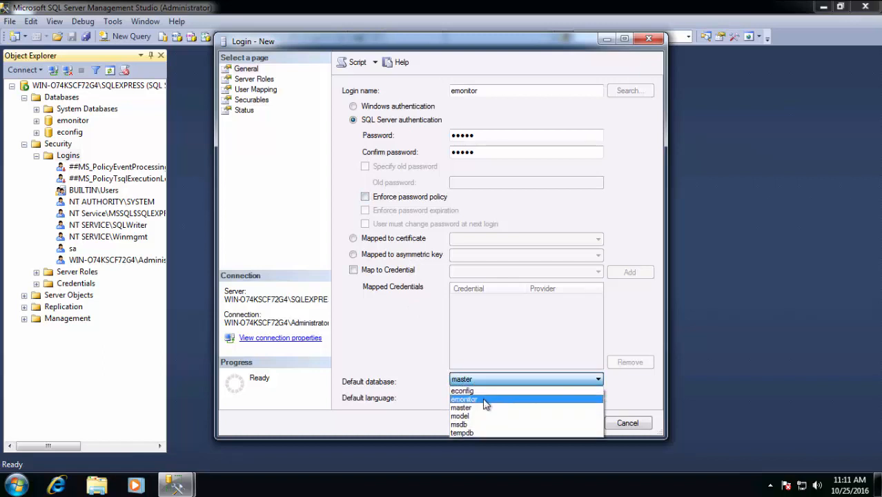
click(485, 400)
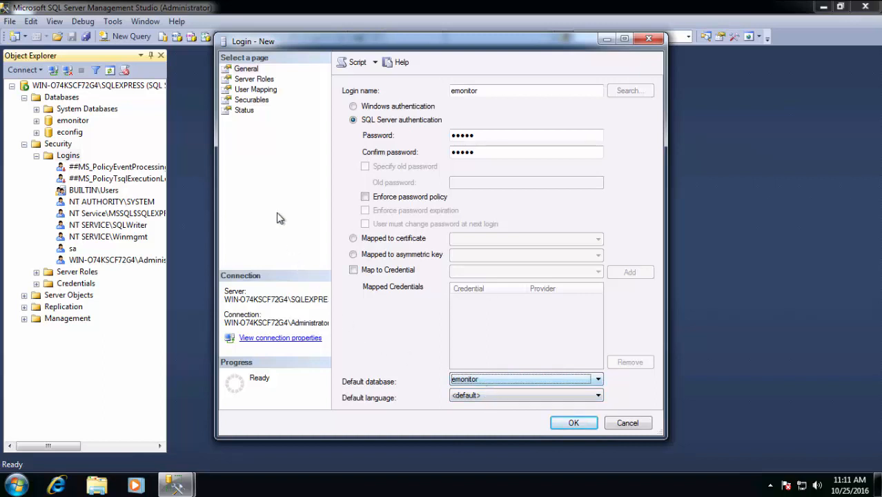
Map the login to the emonitor database as db_owner and create the emonitor login.
click(273, 95)
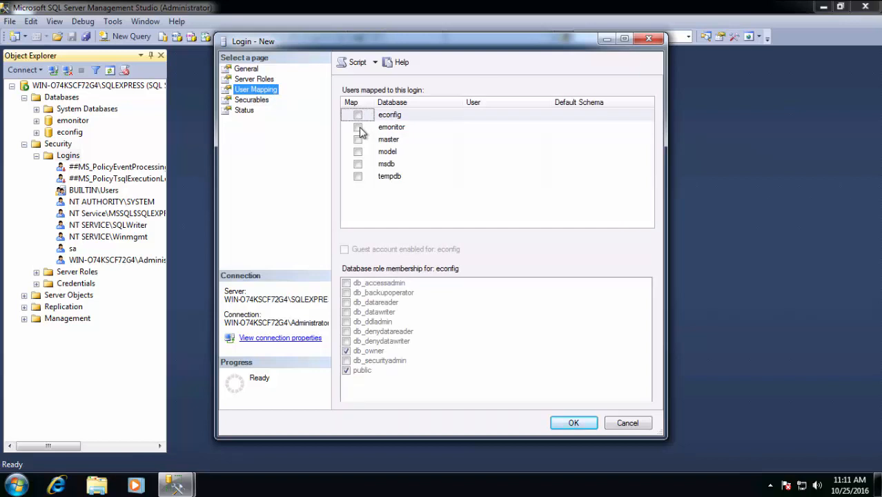
click(358, 128)
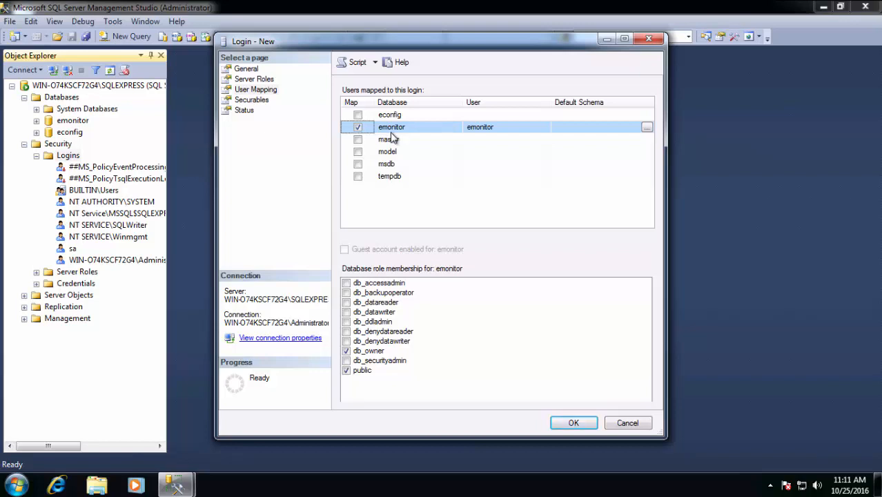
click(348, 352)
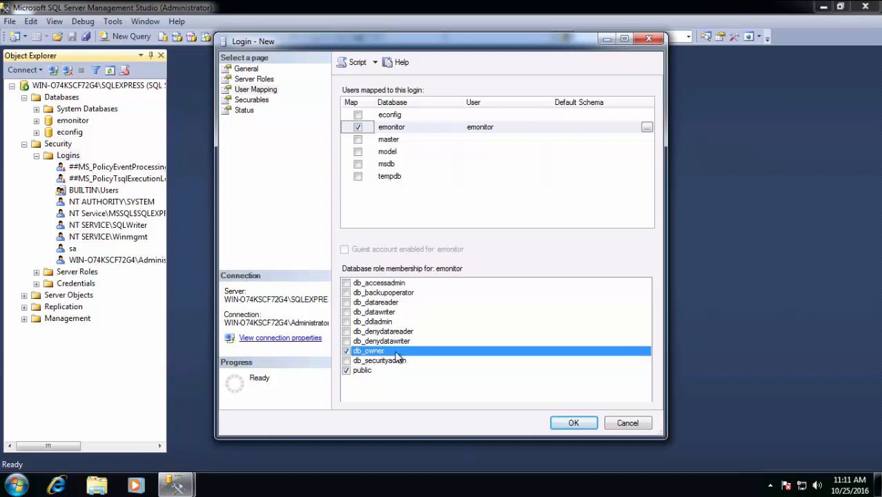
click(573, 424)
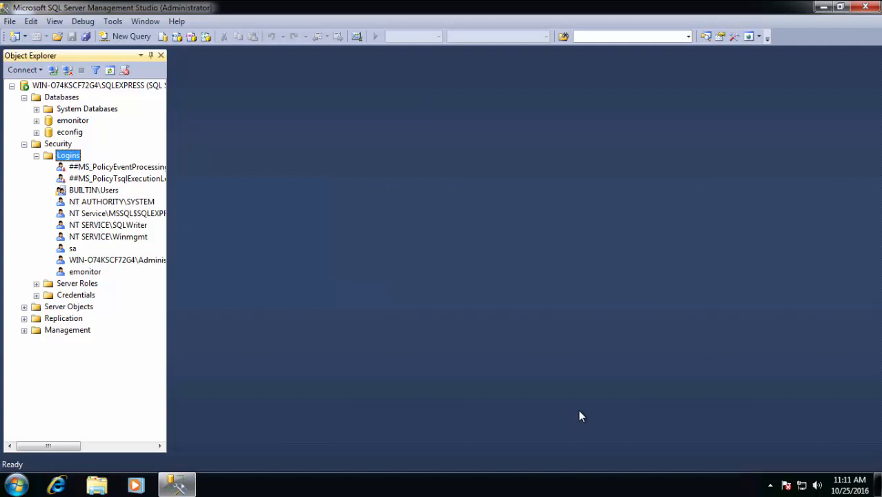
In the emonitor login's User Mapping, grant db_owner on the emonitor database and save.
double_click(85, 273)
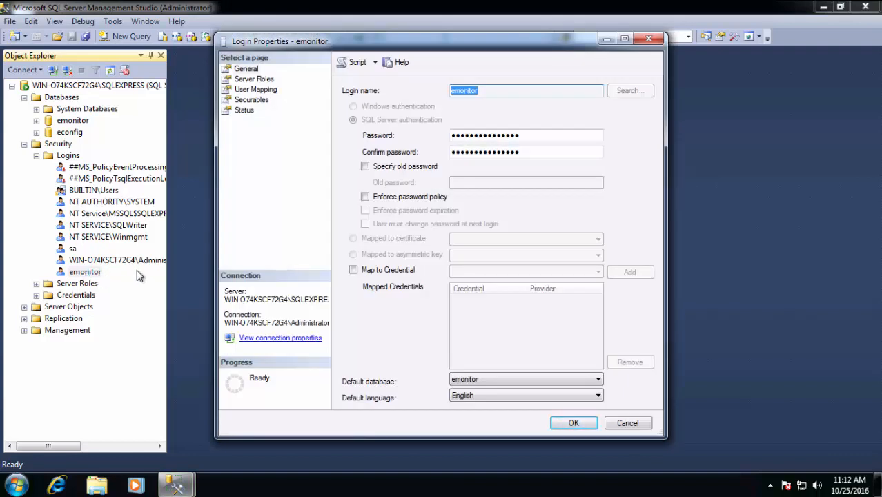
click(273, 94)
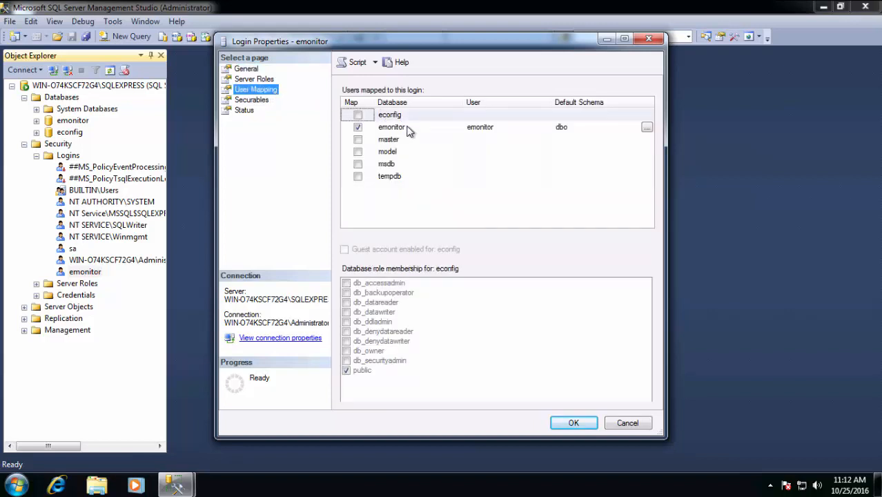
click(408, 131)
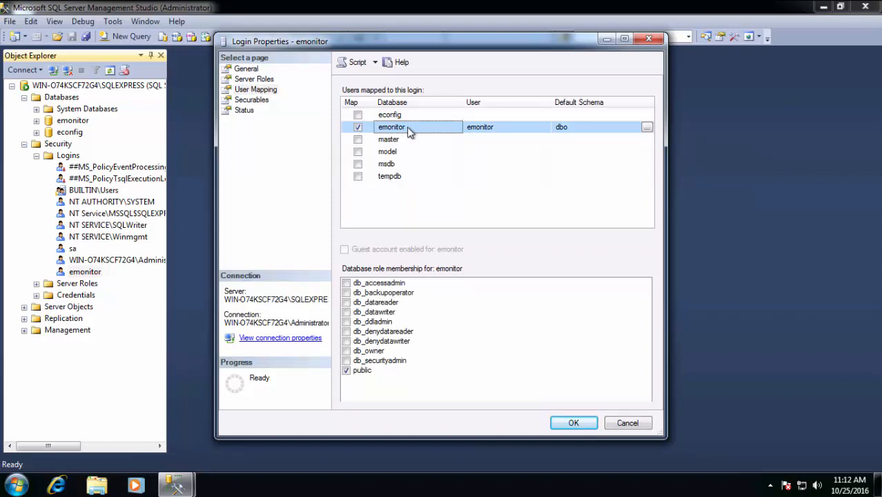
click(346, 351)
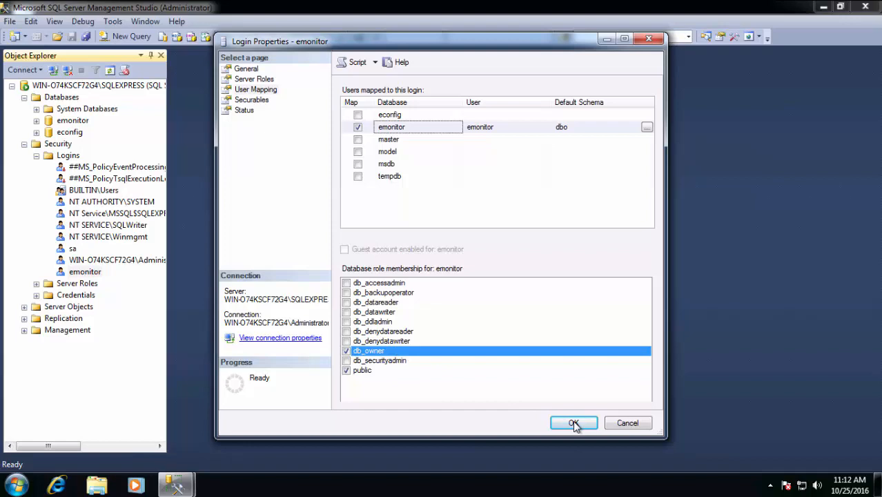
key(Down)
key(Down)
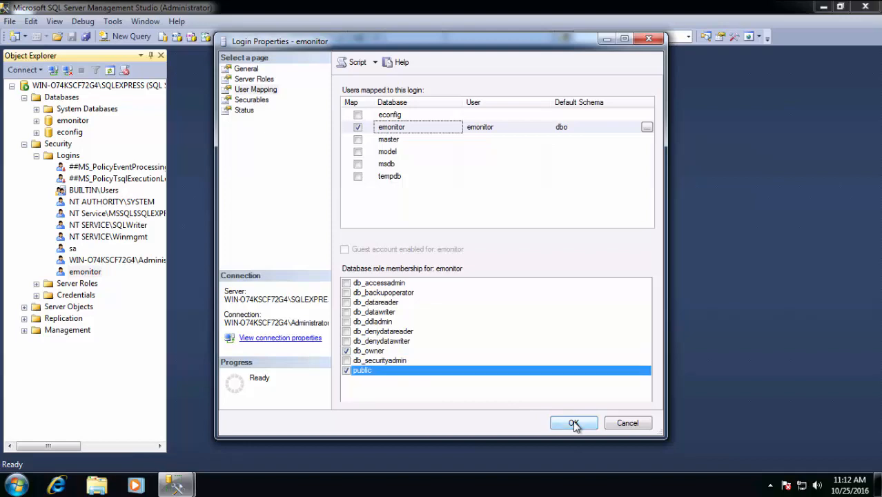
click(574, 424)
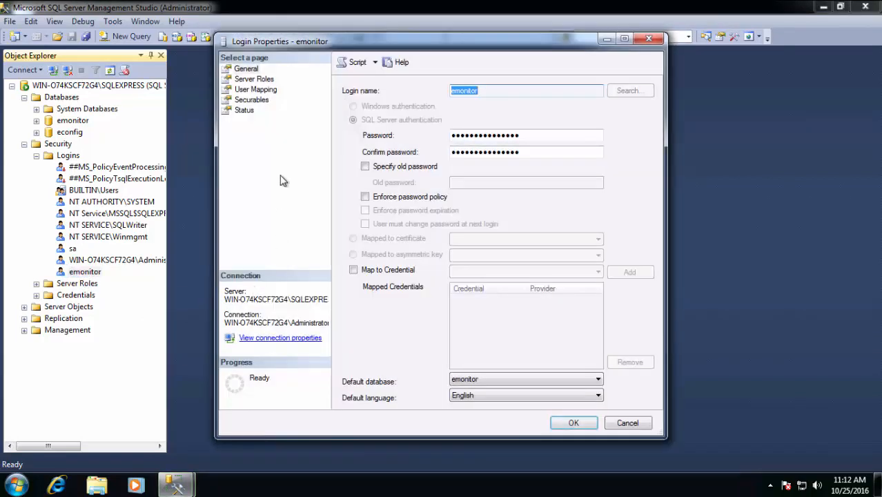
Recheck the emonitor database's role memberships and close the login properties.
click(260, 90)
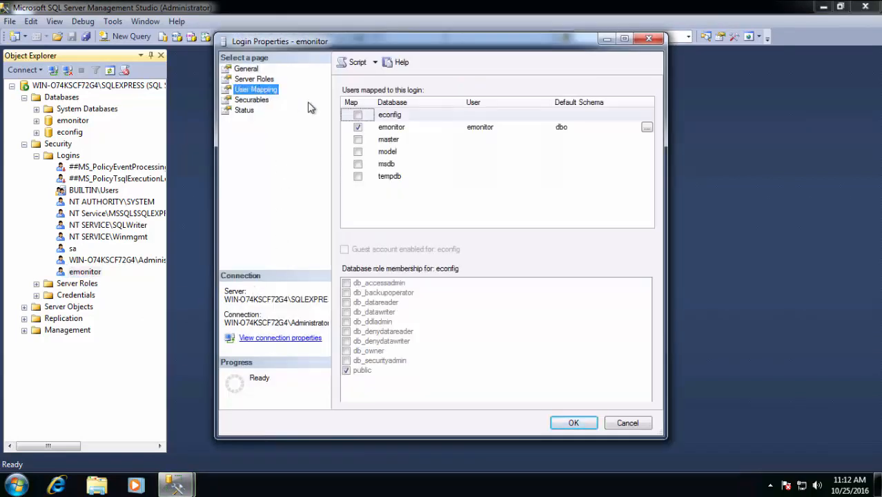
click(400, 127)
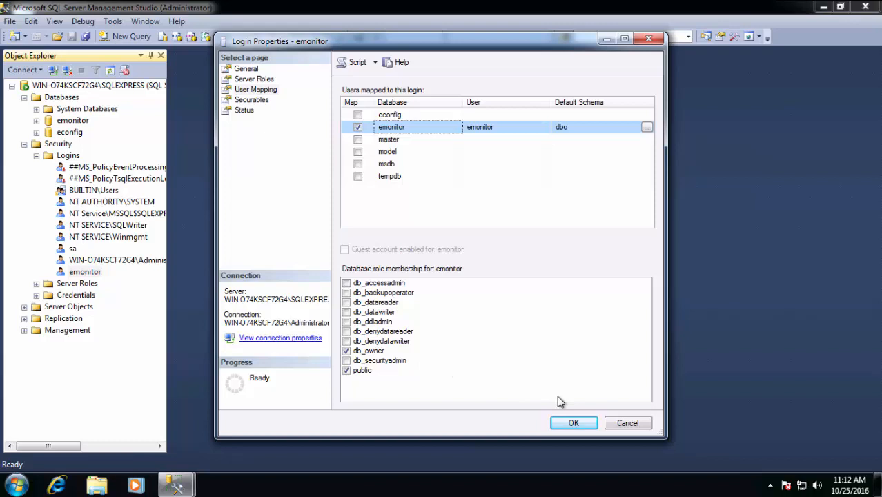
click(579, 426)
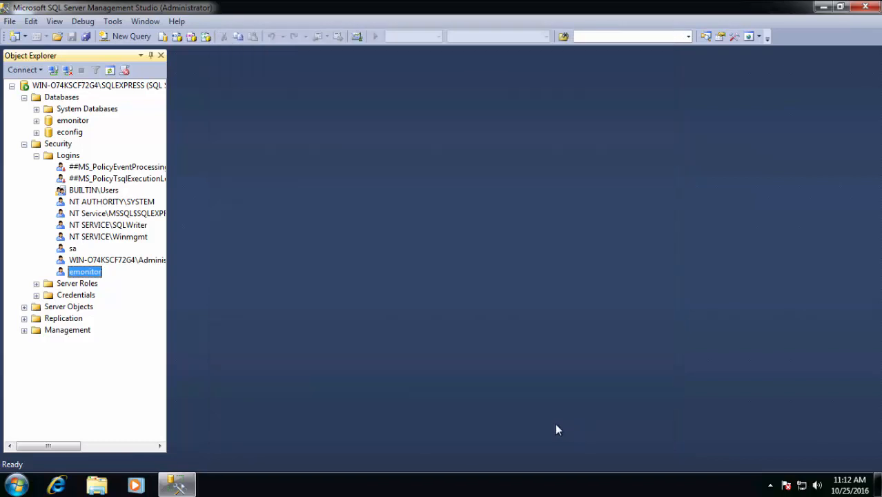
Start a new econfig login using SQL Server authentication and enter its password.
right_click(72, 159)
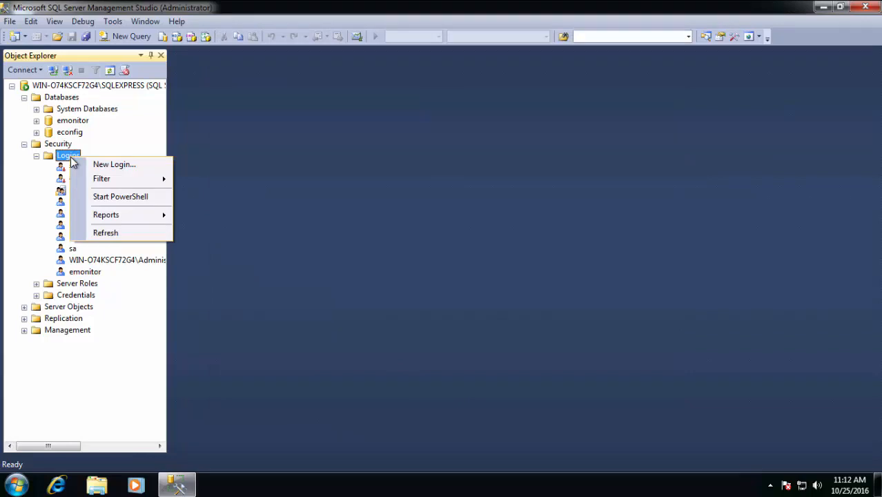
click(128, 168)
text(econfig)
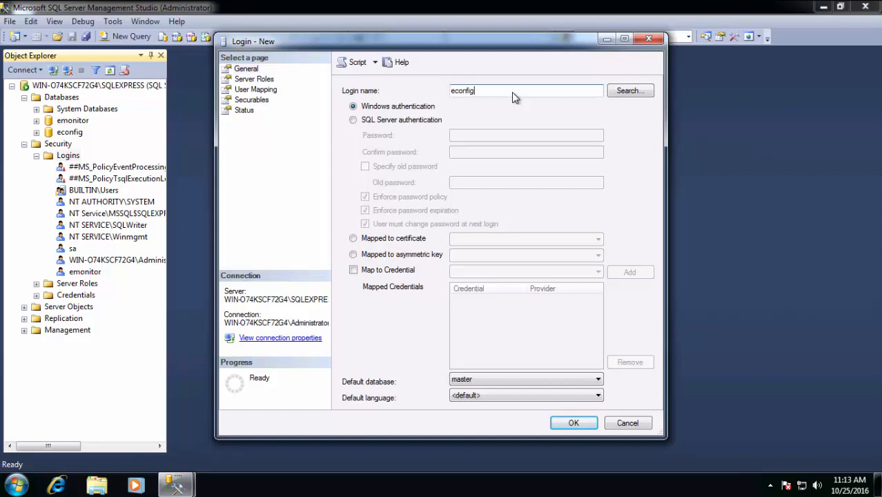
click(355, 122)
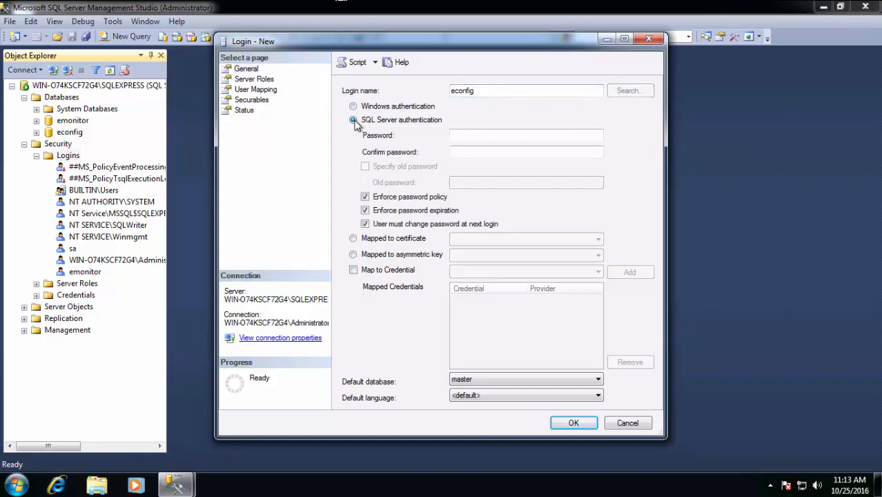
click(466, 140)
text(e)
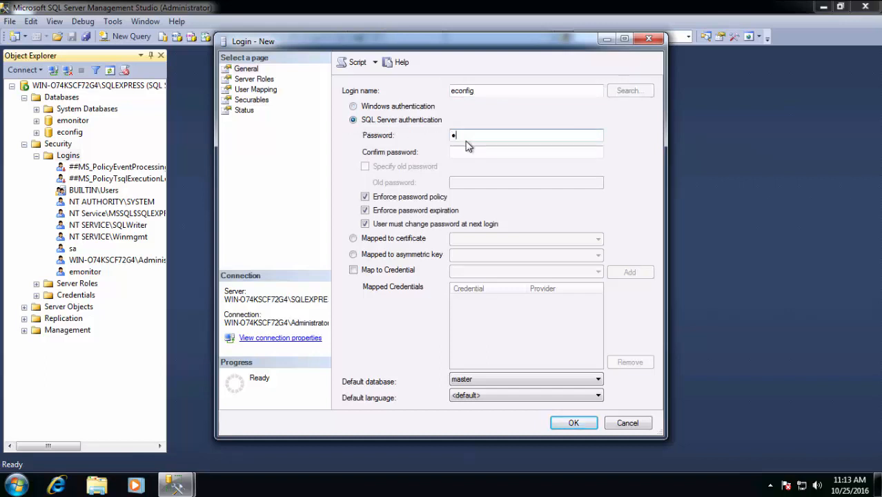
text(nf)
text(eco)
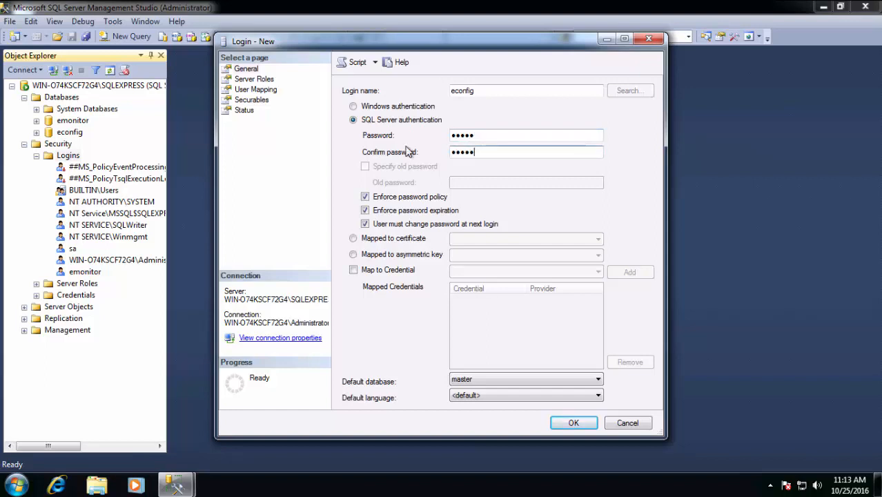
Disable Enforce password policy and set the default database to econfig.
click(365, 197)
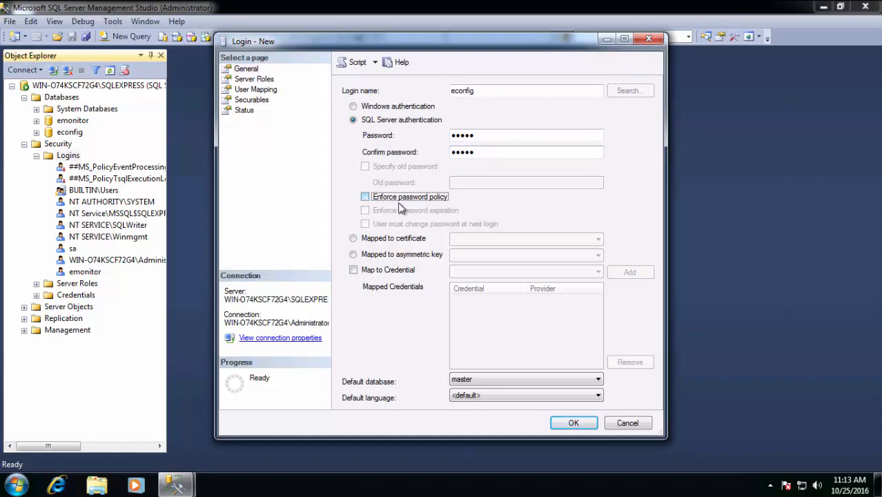
click(484, 381)
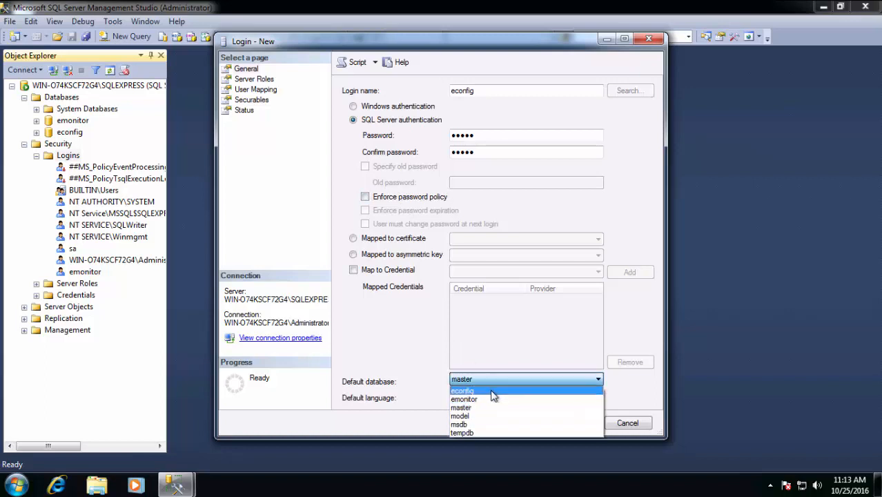
click(492, 391)
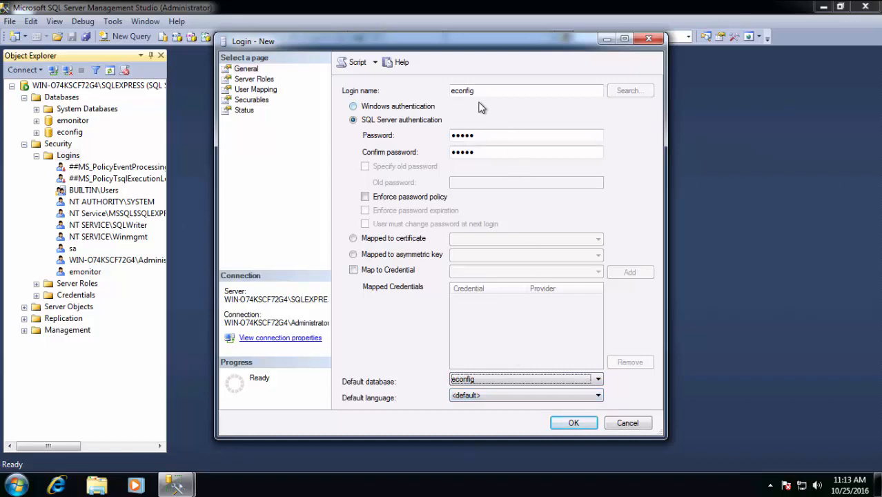
Map the login to the econfig database and create the econfig login.
click(260, 92)
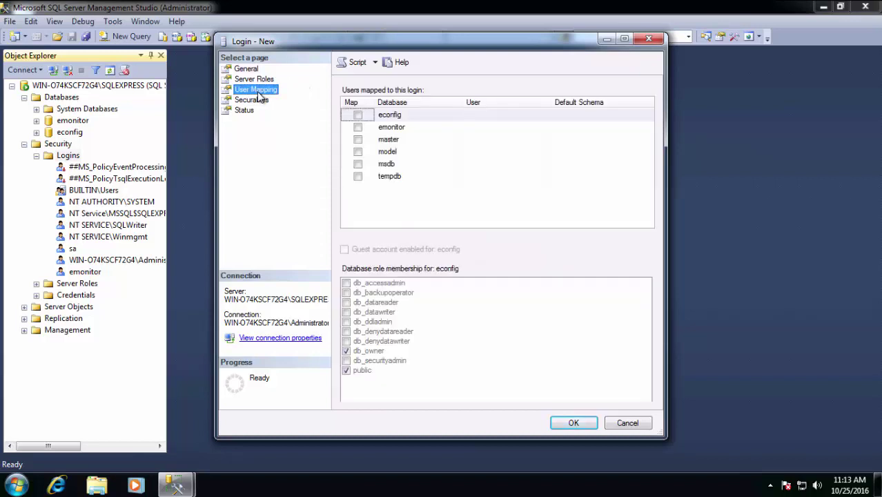
click(359, 115)
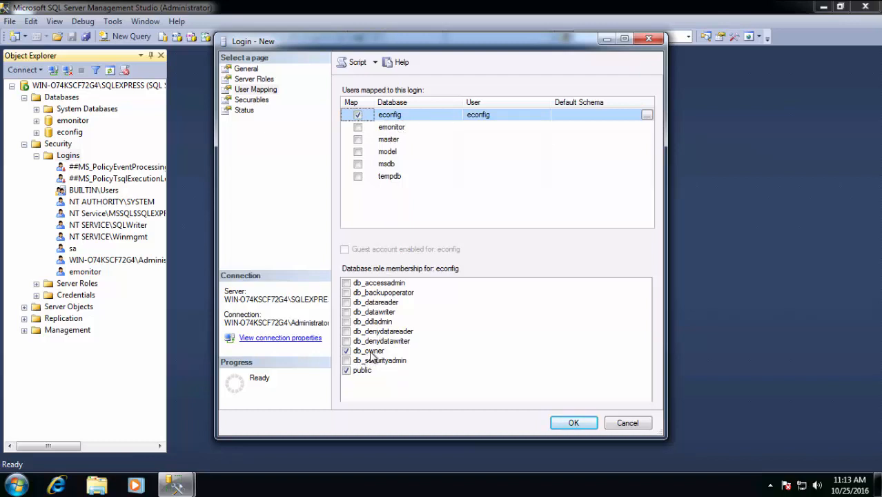
click(580, 426)
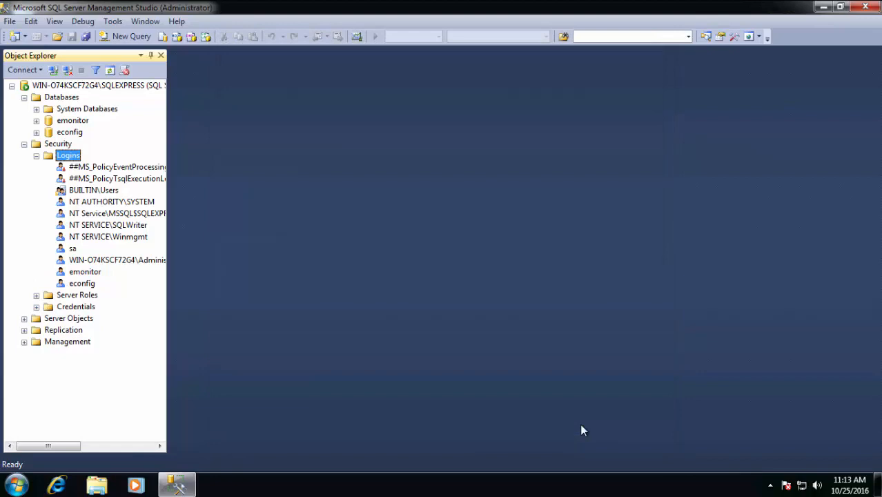
In the econfig login's User Mapping, grant db_owner on the econfig database and apply.
click(81, 284)
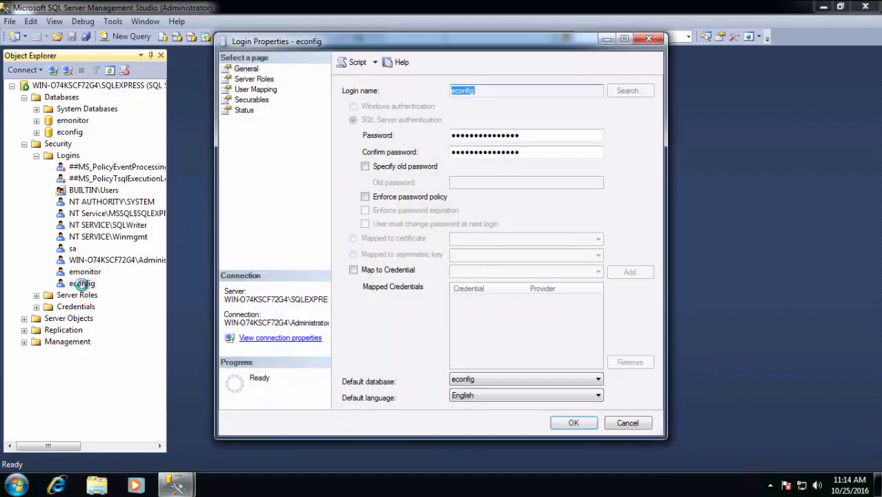
click(266, 91)
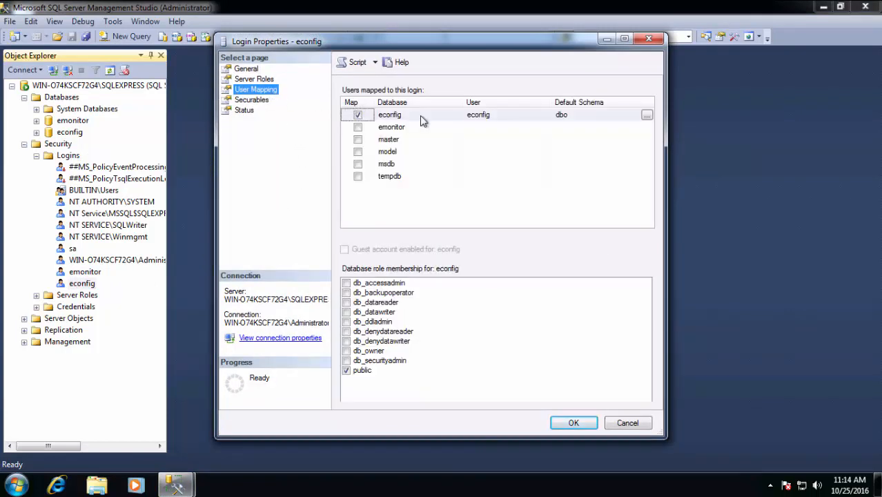
click(420, 115)
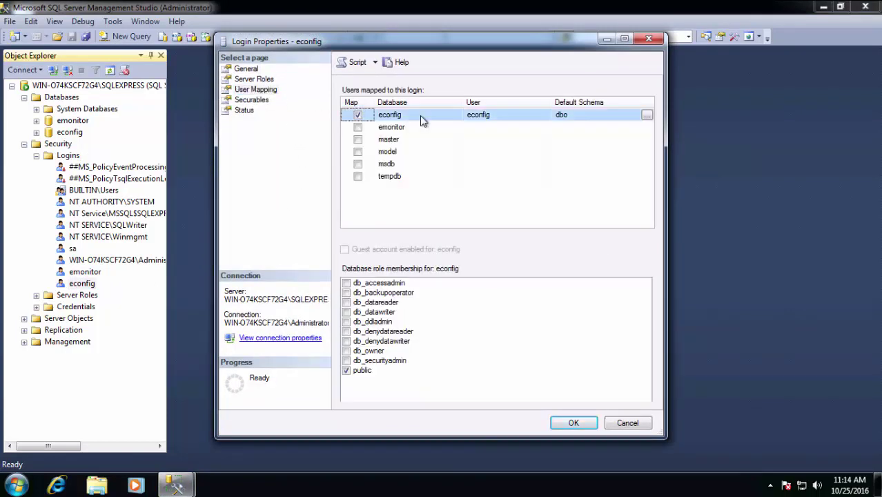
click(346, 352)
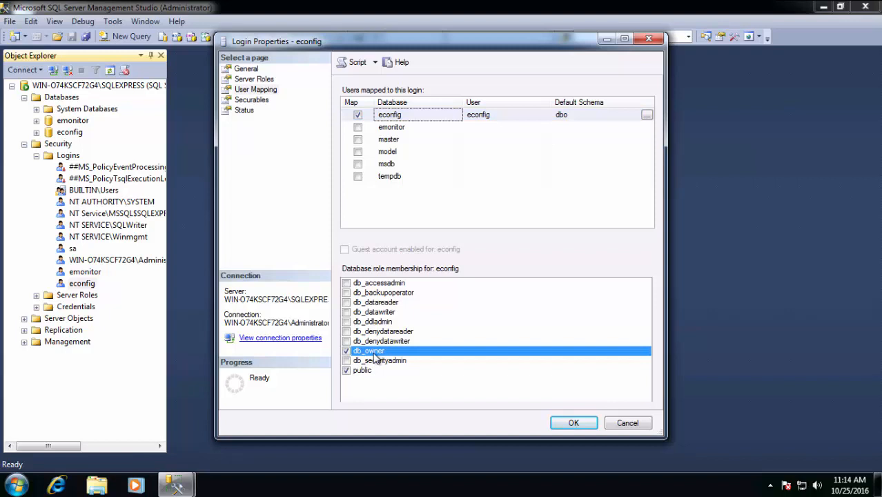
click(575, 423)
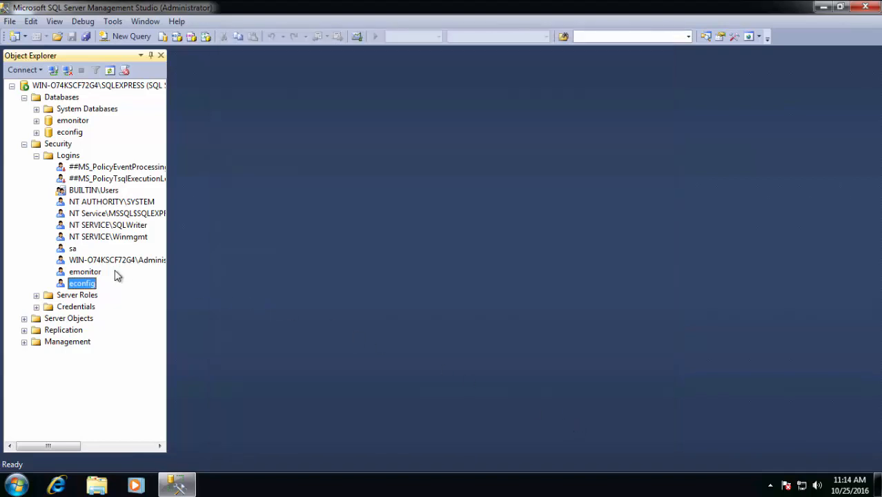
Reopen the econfig login properties to verify the mapping and confirm.
click(89, 285)
double_click(82, 284)
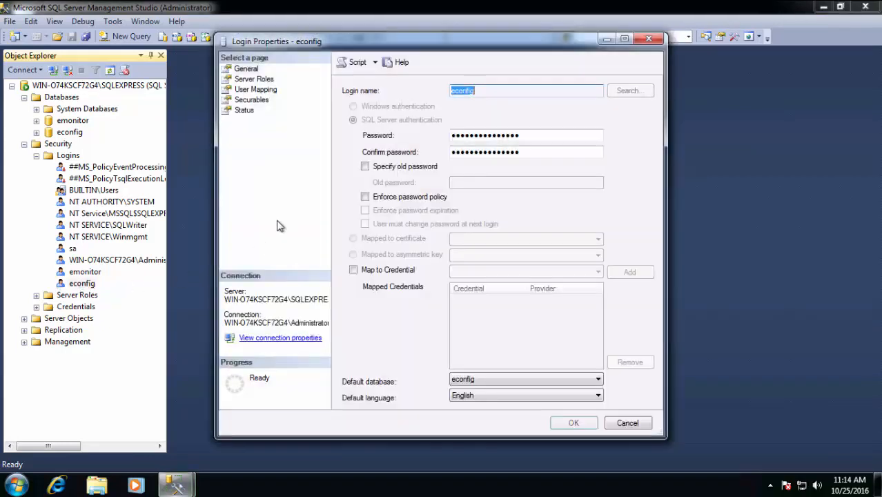
click(274, 92)
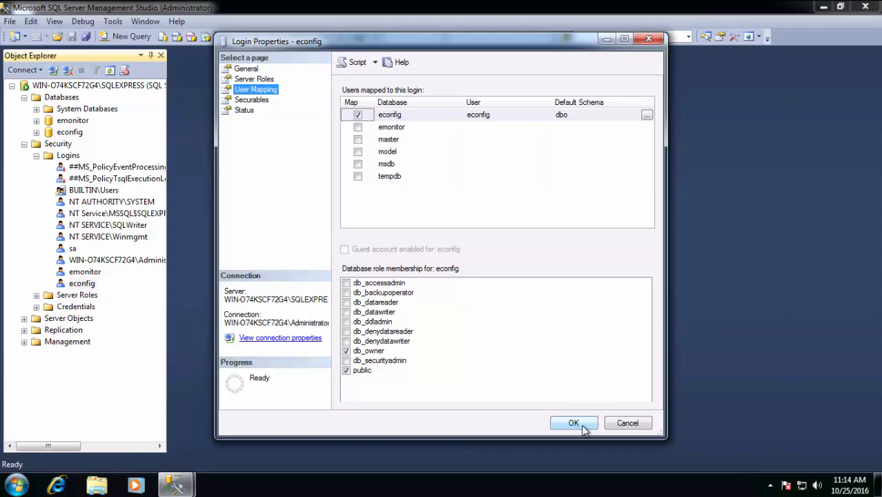
click(574, 423)
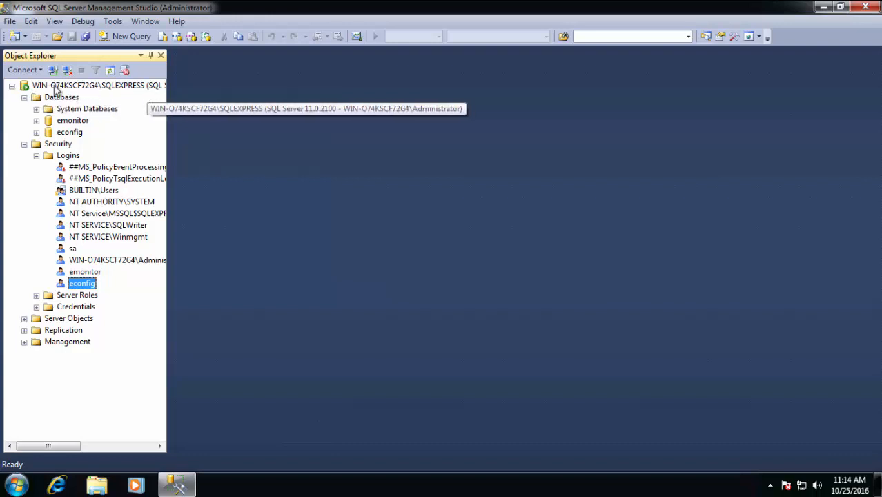
Exit Management Studio and launch autorun from the 4.0-EmonitorCMS-DVD folder.
click(10, 23)
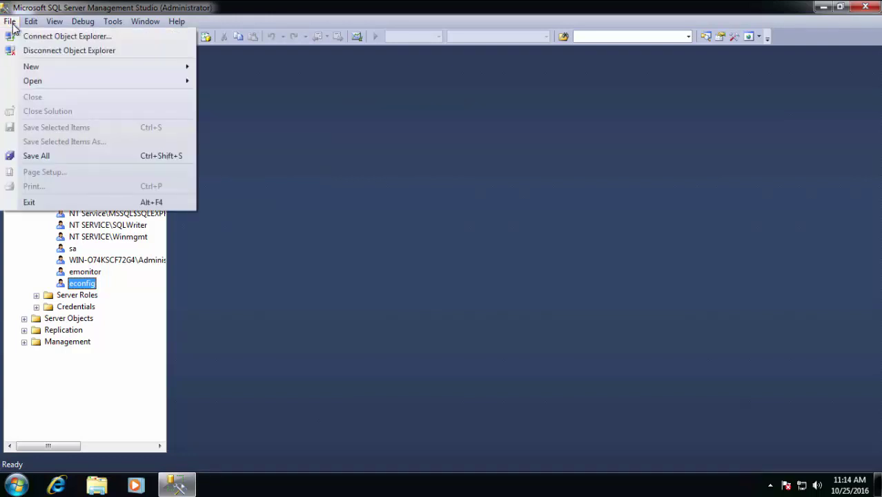
click(53, 207)
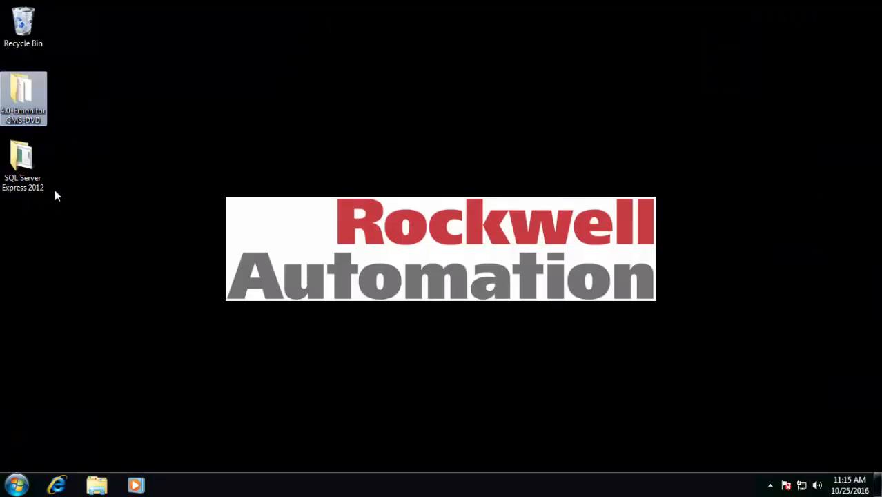
double_click(24, 99)
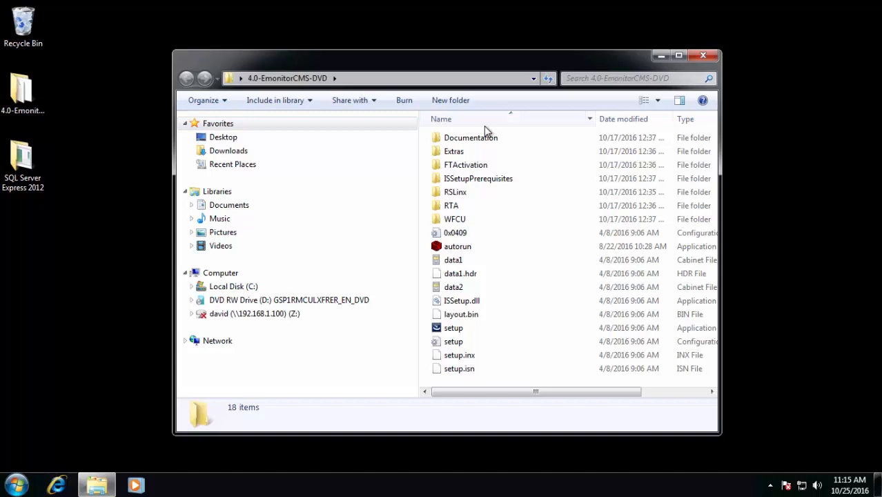
click(462, 251)
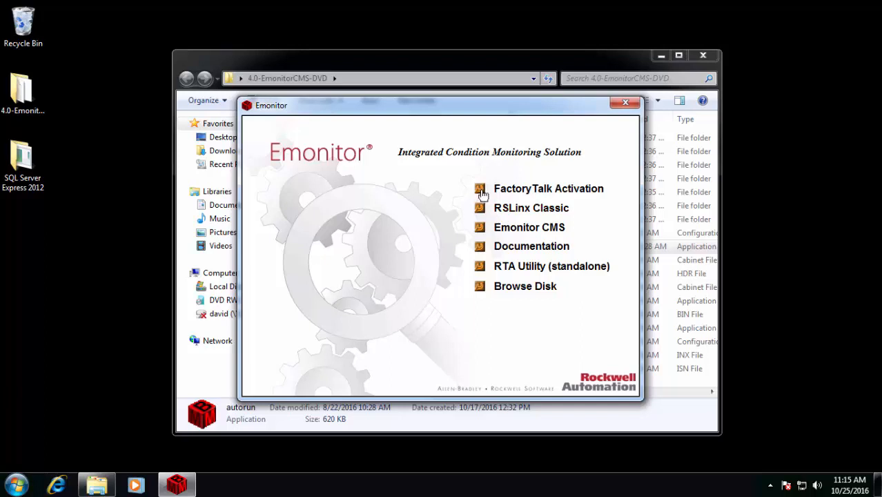
Install FactoryTalk Activation Manager 3.62.11, accepting all licenses, and decline the restart.
click(483, 194)
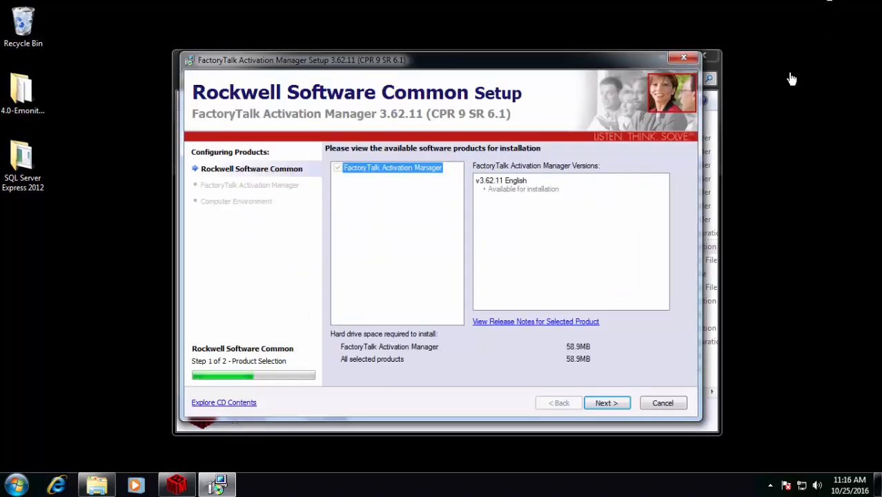
click(615, 405)
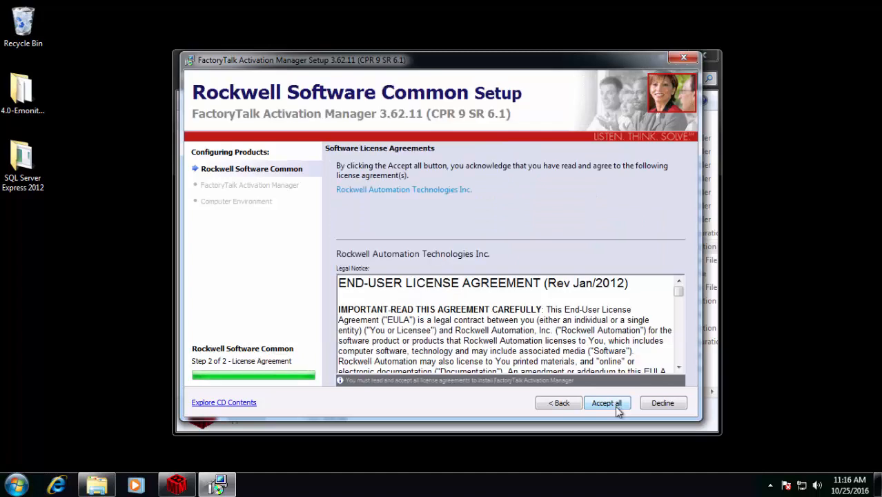
click(618, 407)
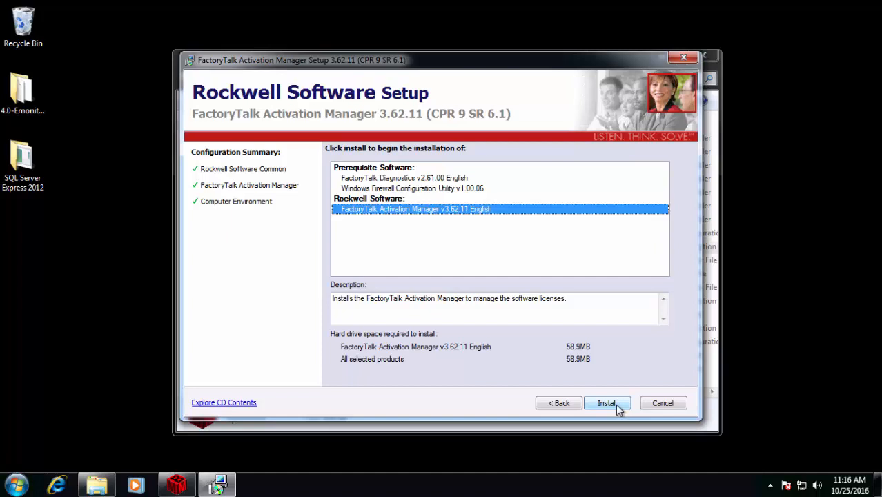
click(607, 403)
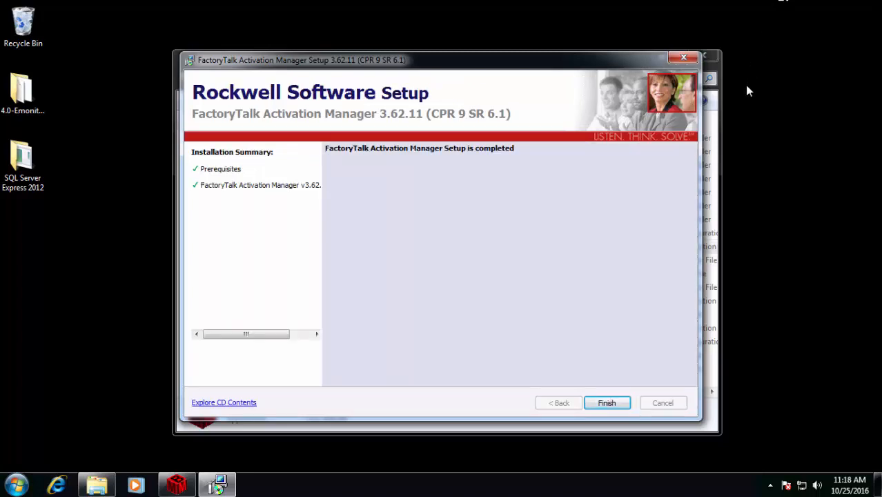
click(607, 404)
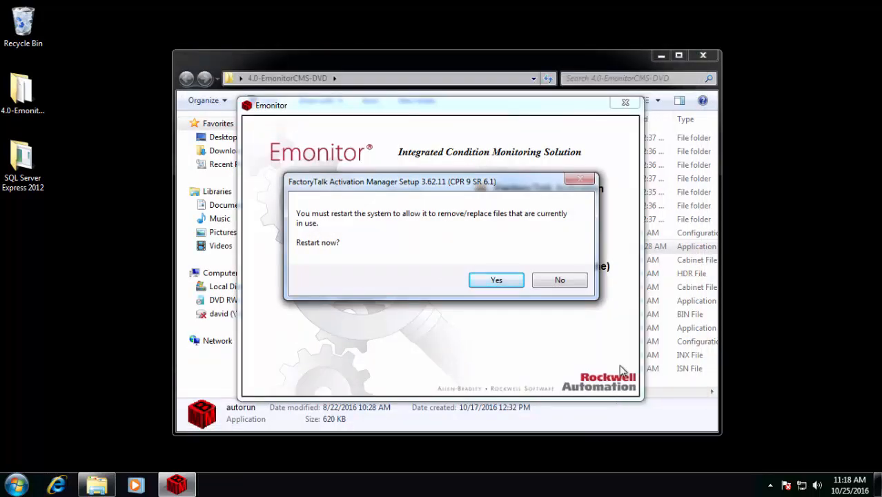
click(560, 281)
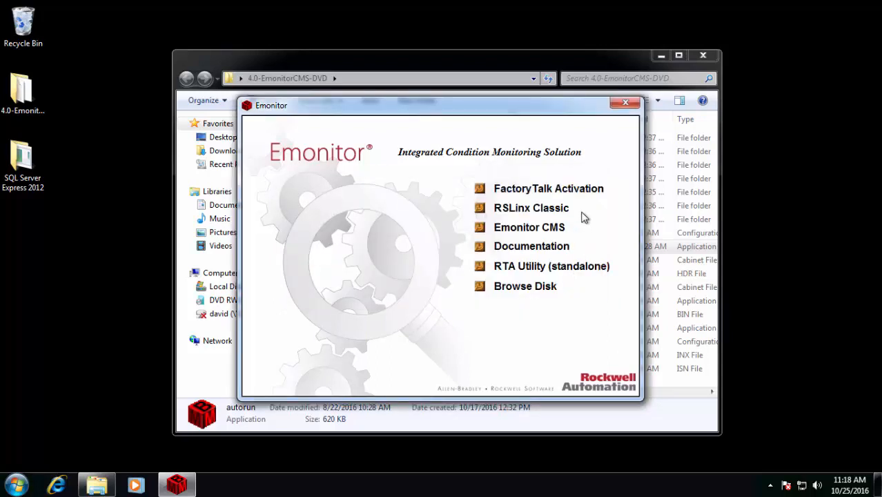
Install RSLinx Classic 3.74.00 with prerequisites to drive C:, accepting all licenses, and finish.
click(482, 214)
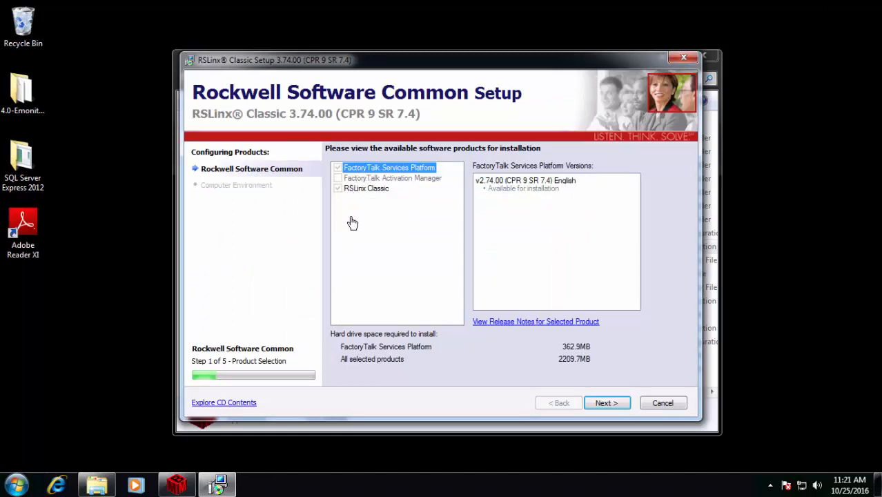
click(609, 404)
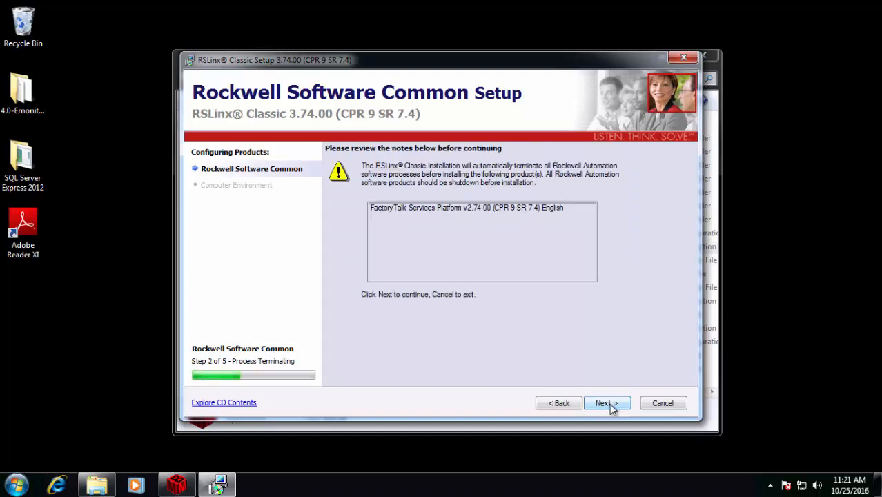
click(609, 403)
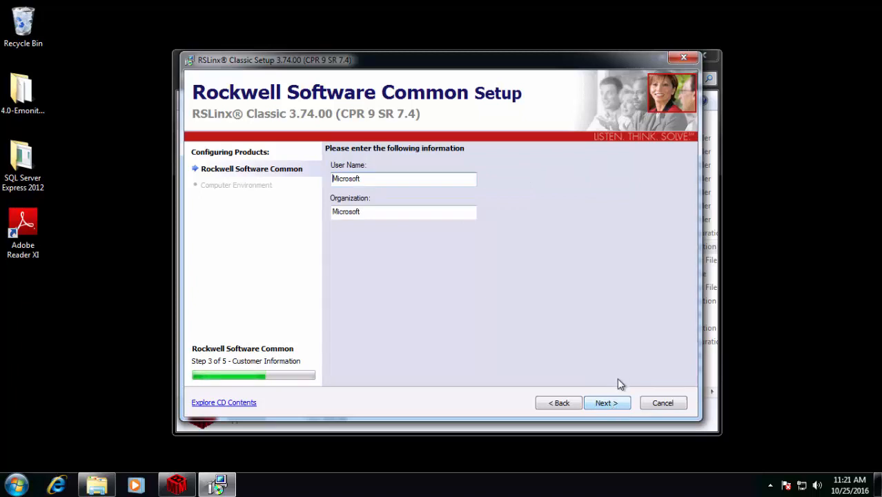
click(614, 405)
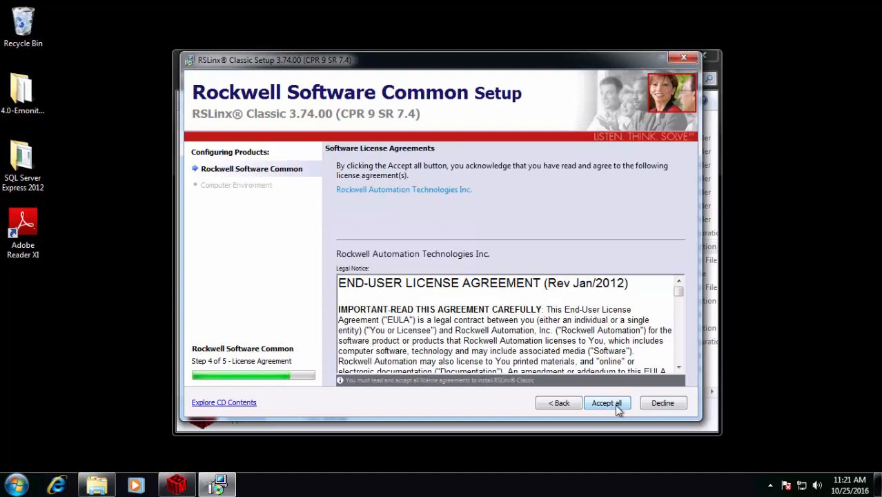
click(617, 405)
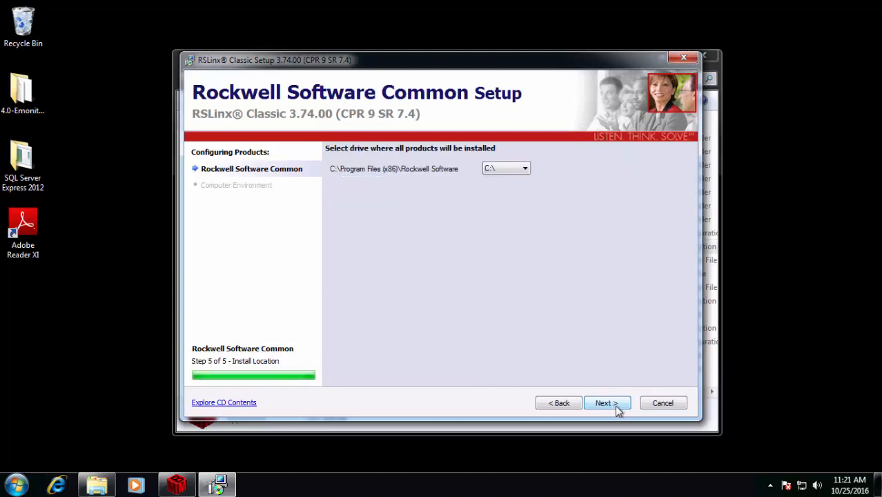
click(615, 405)
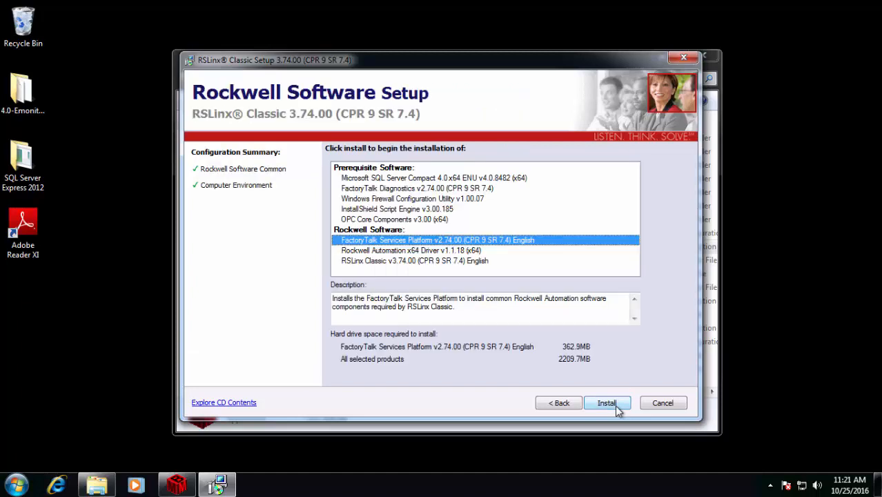
click(615, 405)
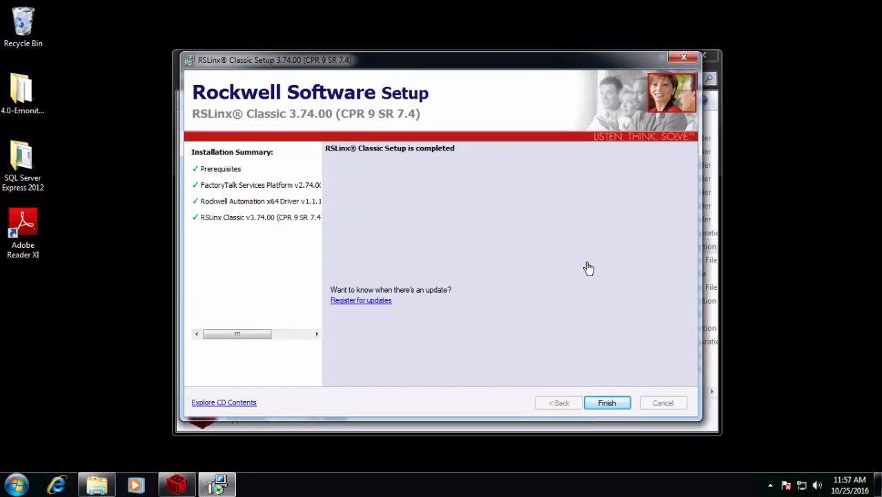
click(611, 404)
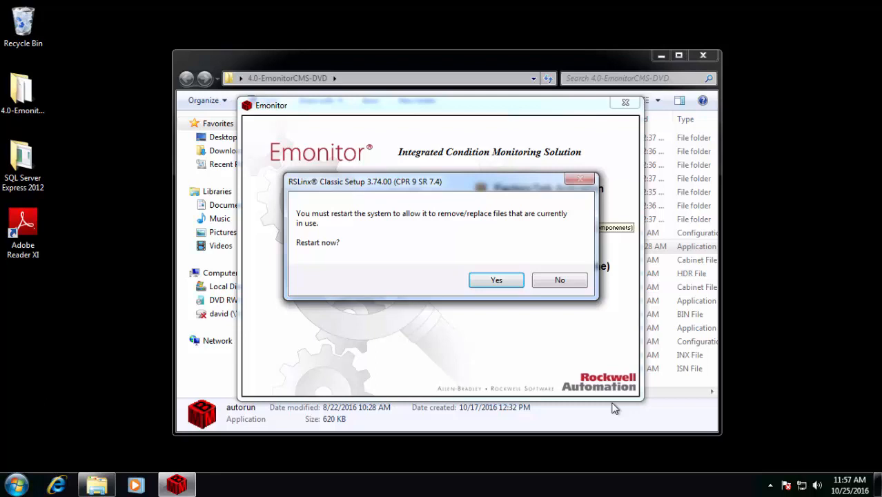
Decline the restart, start Emonitor CMS setup and install the .NET Framework 4.5.1 prerequisite.
click(560, 283)
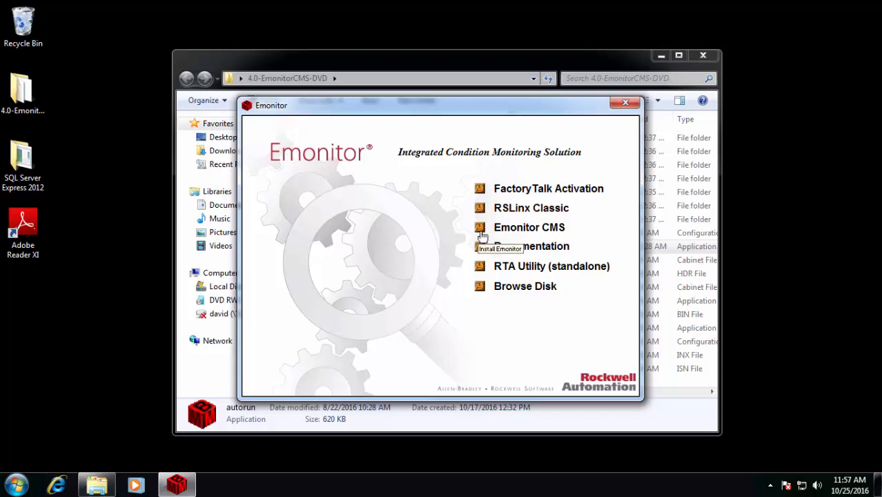
click(483, 234)
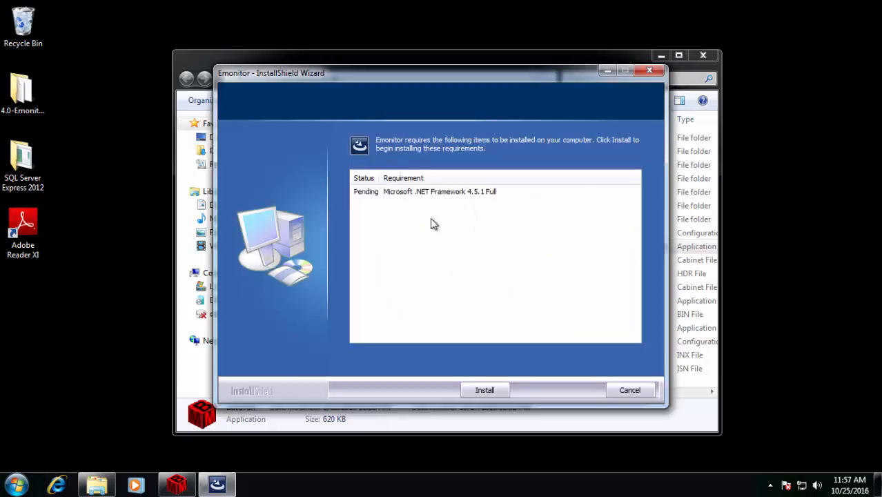
click(485, 390)
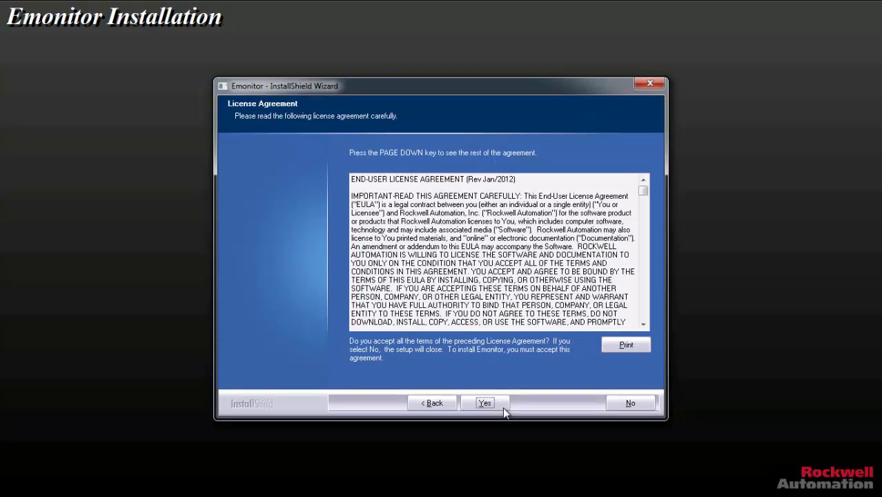
Accept the license and OS warning, keep the default install folder and Rockwell Software program folder.
click(502, 407)
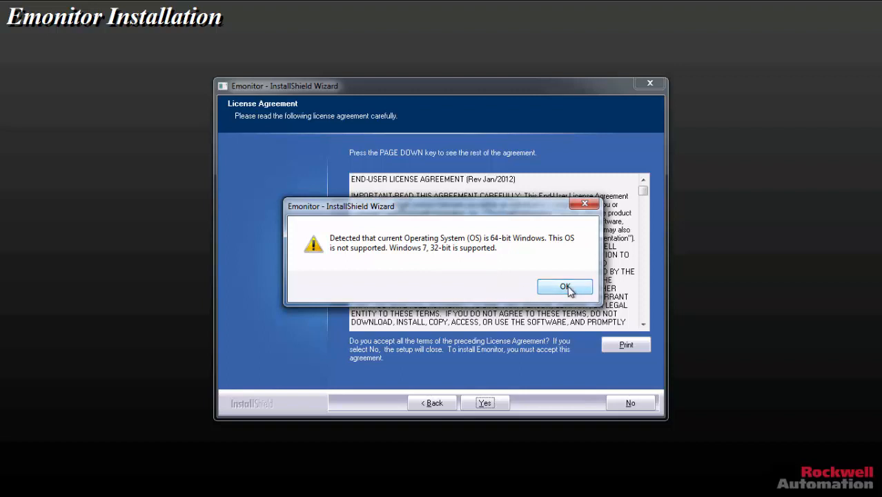
click(566, 287)
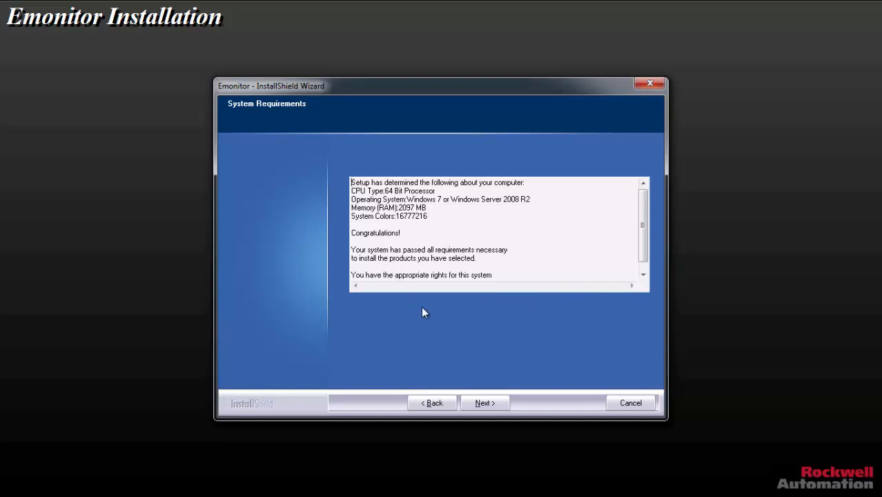
click(494, 403)
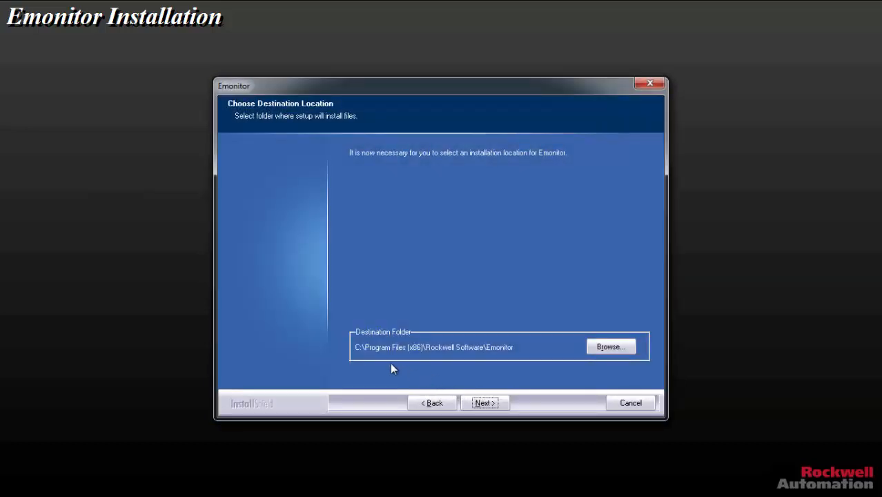
click(486, 403)
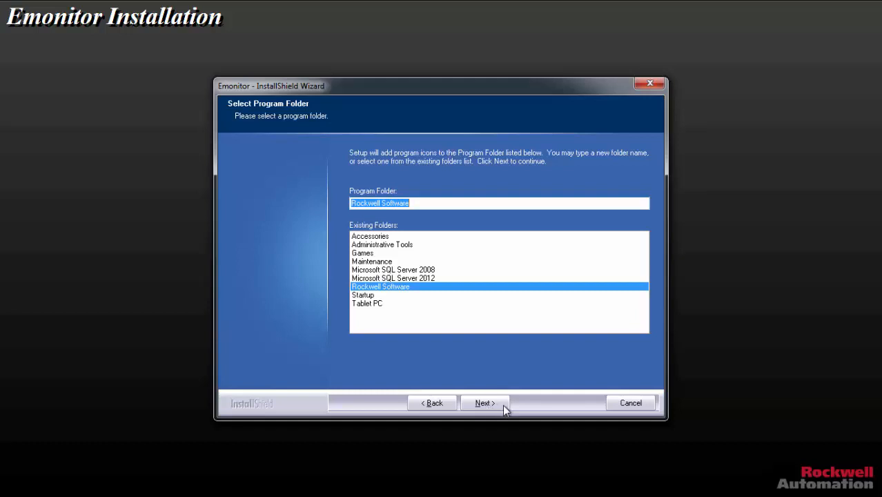
click(503, 406)
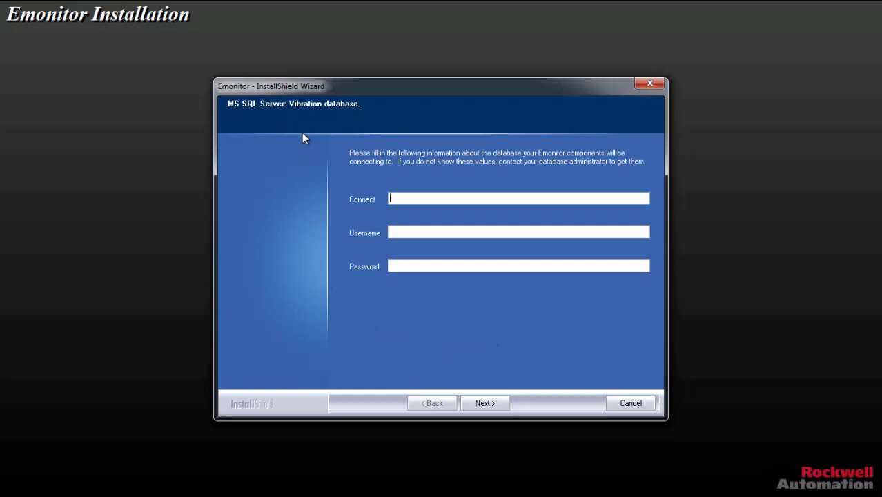
Paste WIN-074KSCF72G4\SQLEXPRESS into Connect, enter the emonitor username and password, and continue.
right_click(404, 200)
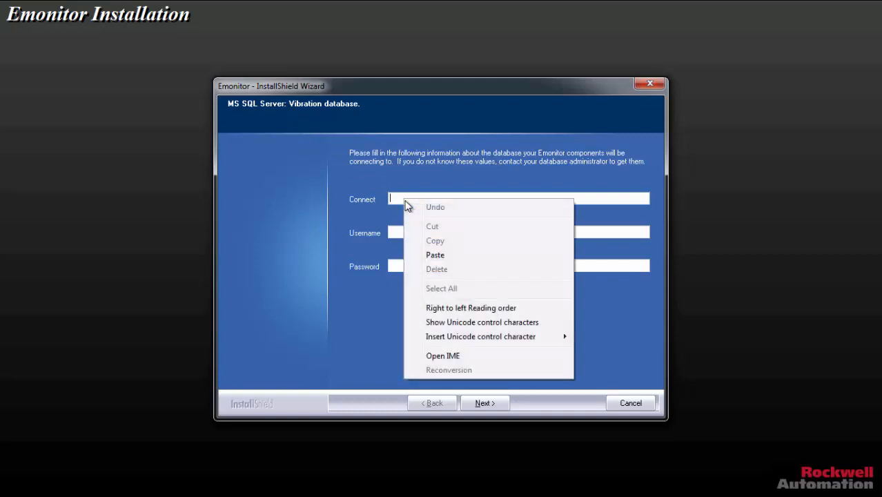
click(454, 256)
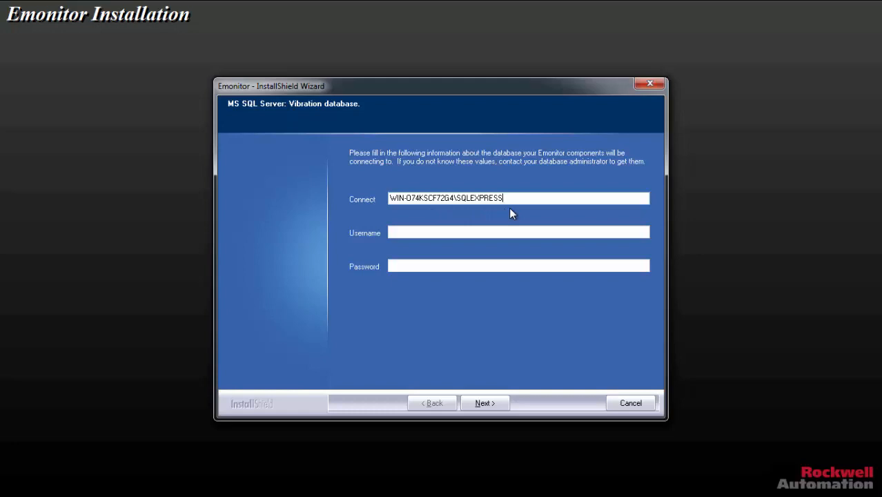
click(417, 235)
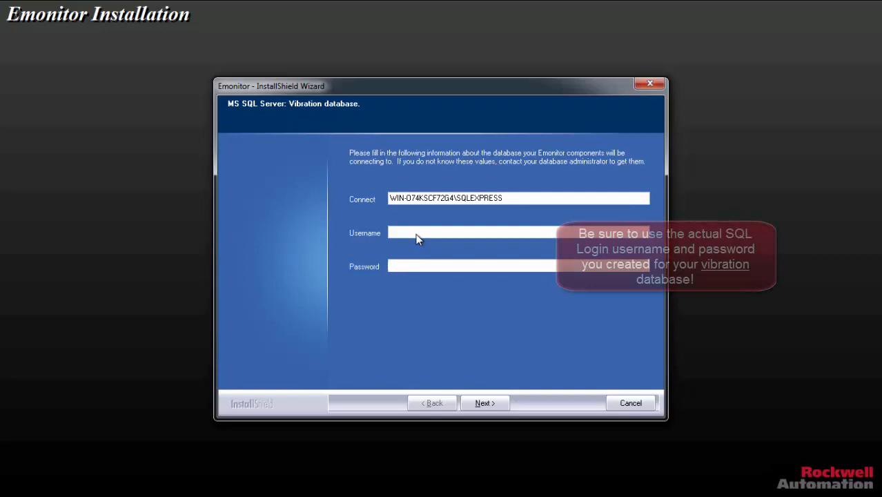
text(emonitor)
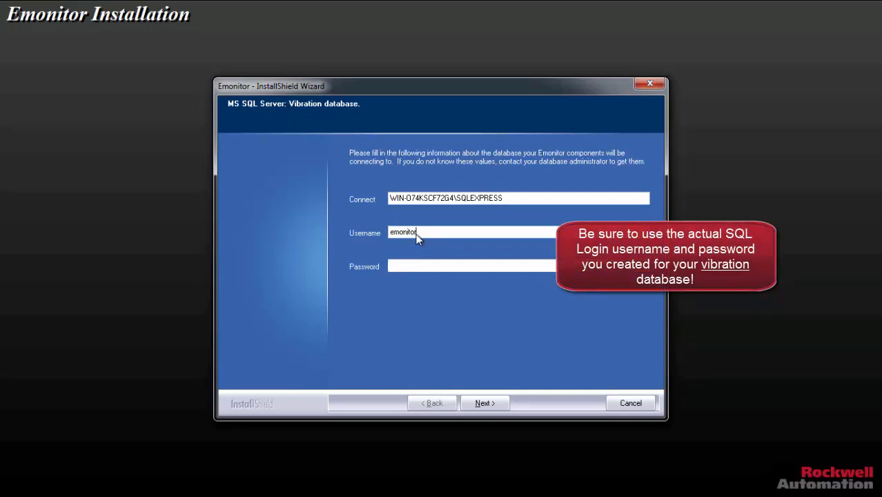
click(407, 273)
text(emonitor)
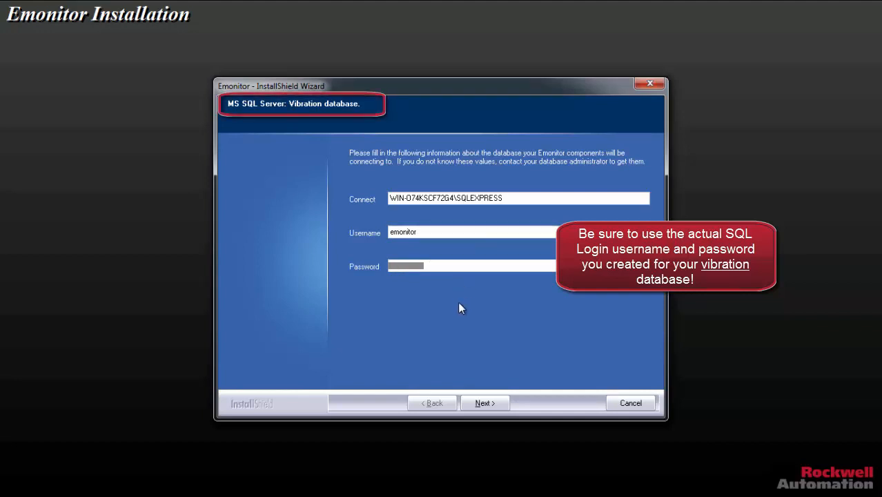
click(495, 403)
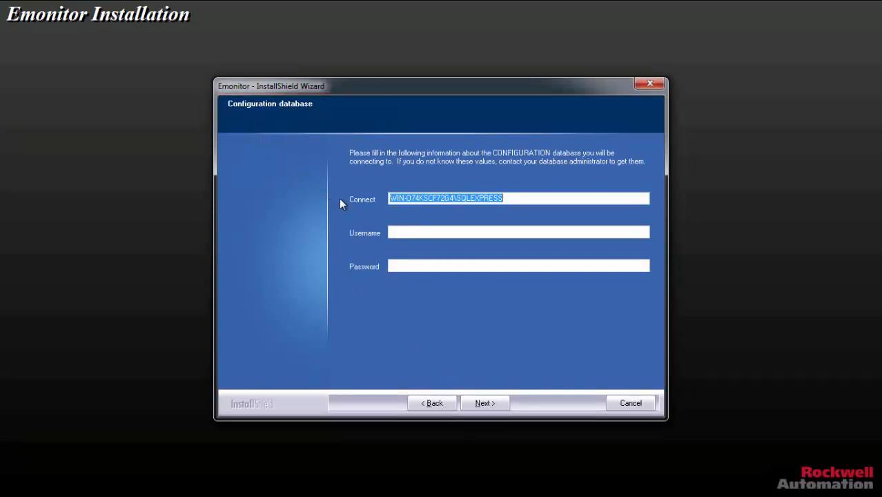
Enter the econfig username and password for the configuration database and start the file installation.
click(398, 234)
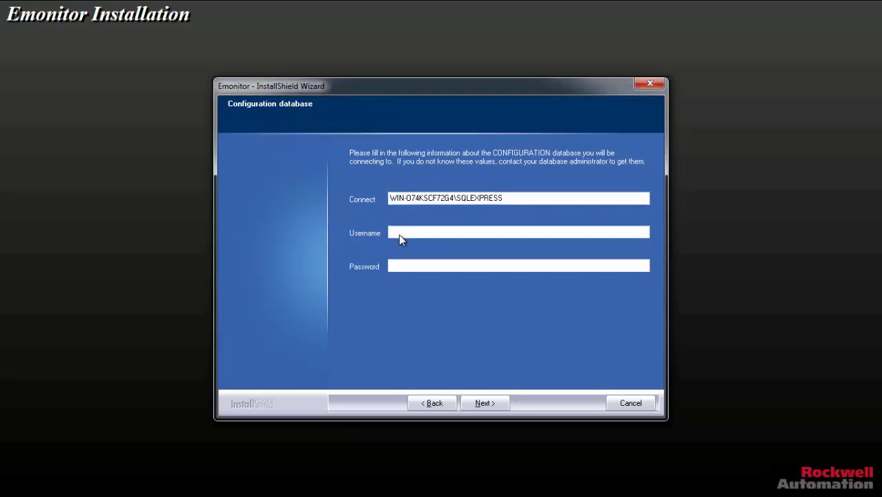
text(econfig)
key(Tab)
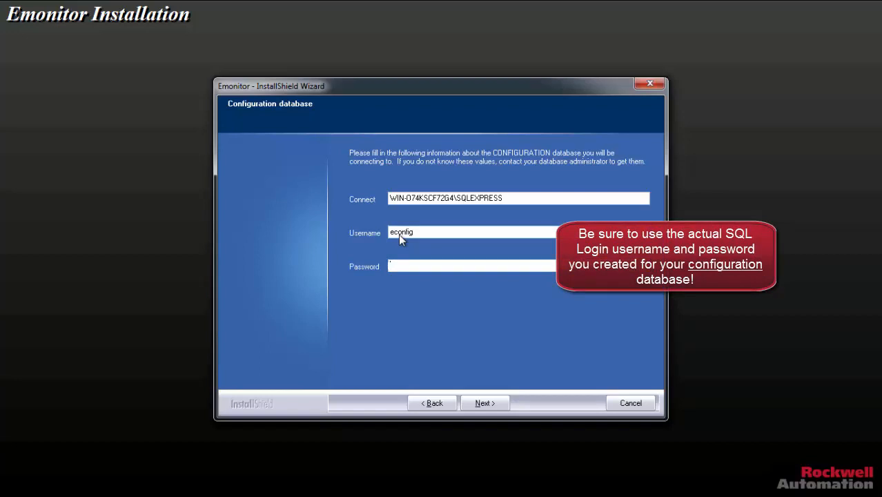
text(econfig)
click(484, 404)
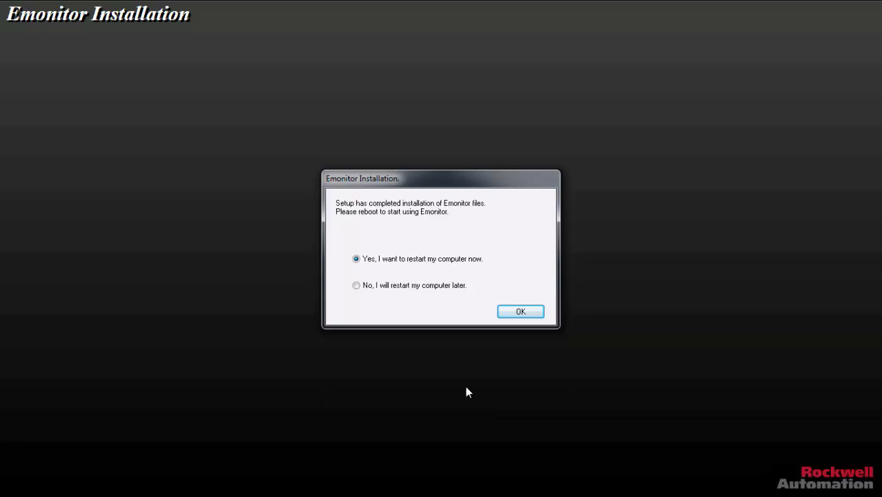
Choose to restart later, then close the Emonitor launcher and the DVD folder window.
click(357, 286)
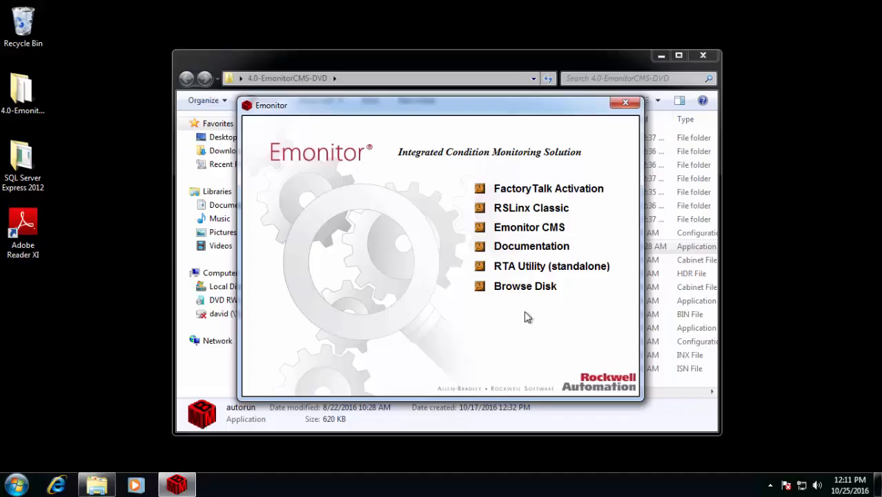
click(633, 104)
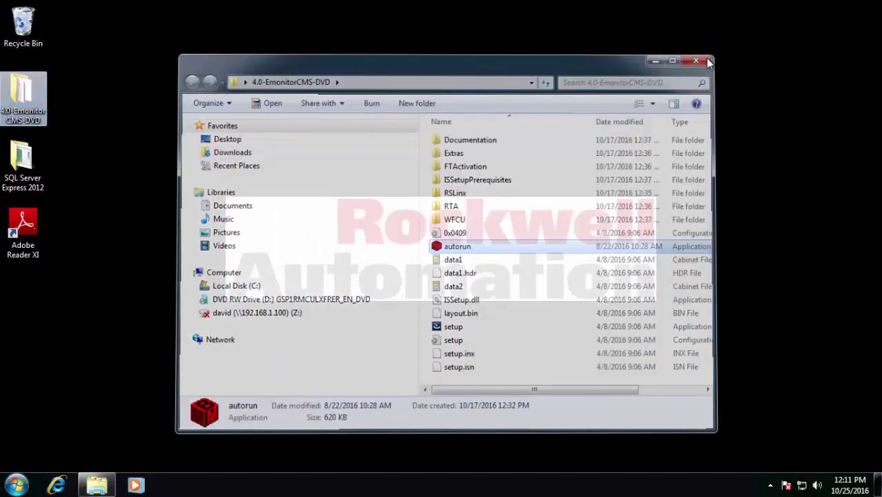
click(709, 63)
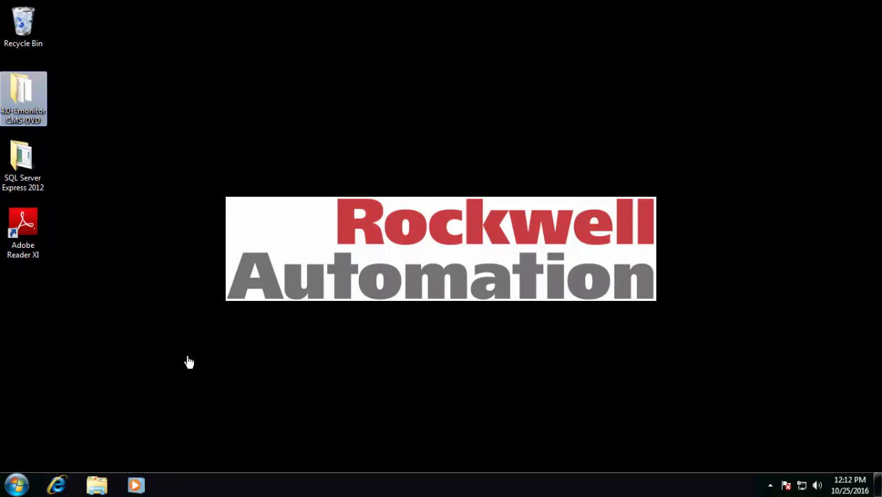
Launch Emonitor from Start > All Programs > Rockwell Software > Emonitor.
click(16, 486)
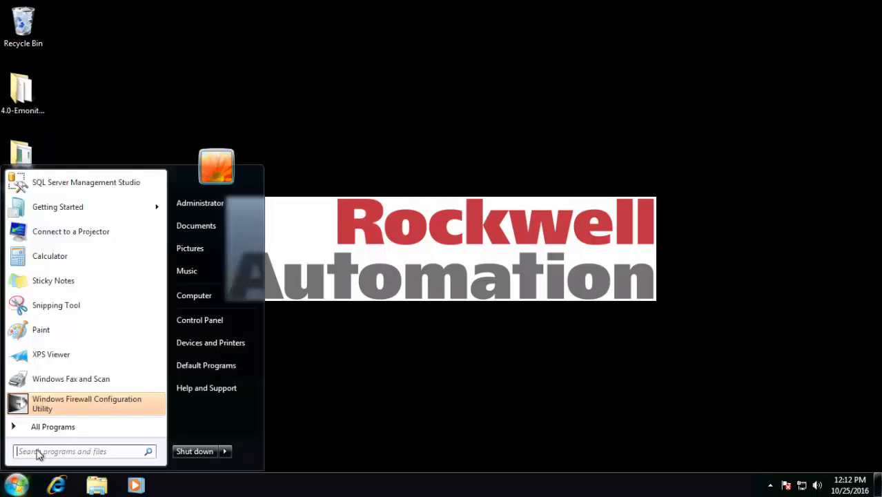
click(60, 428)
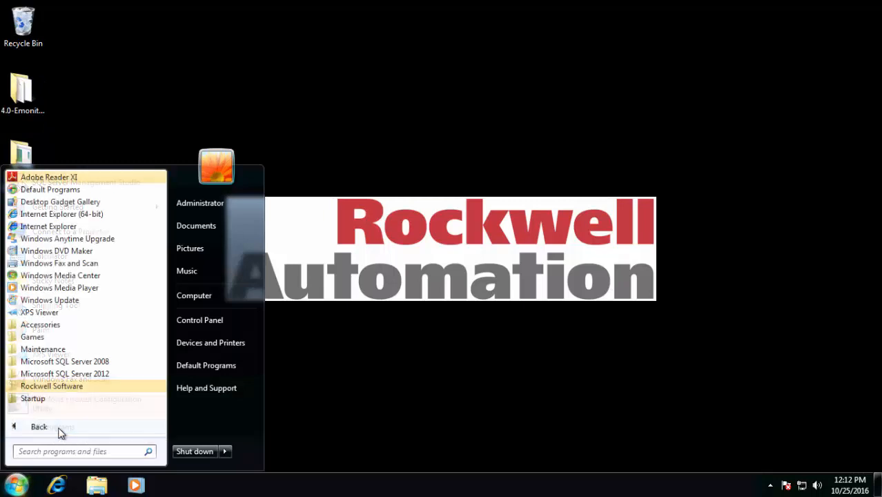
click(101, 391)
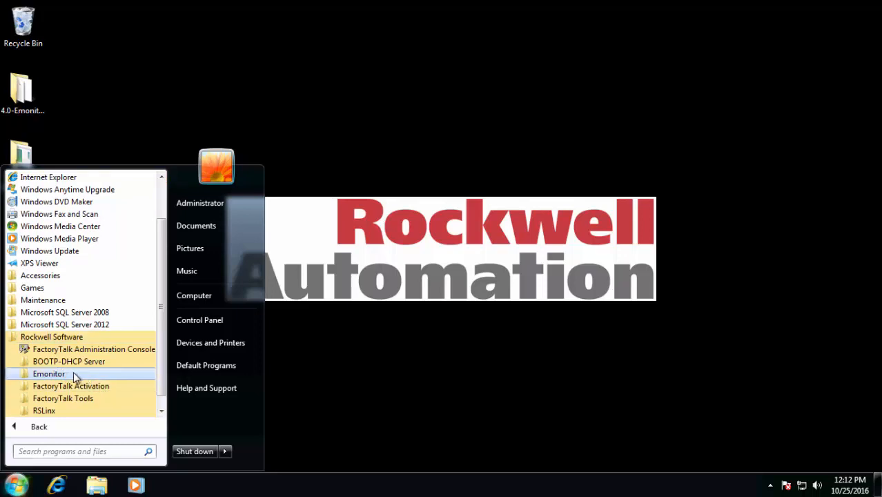
click(73, 373)
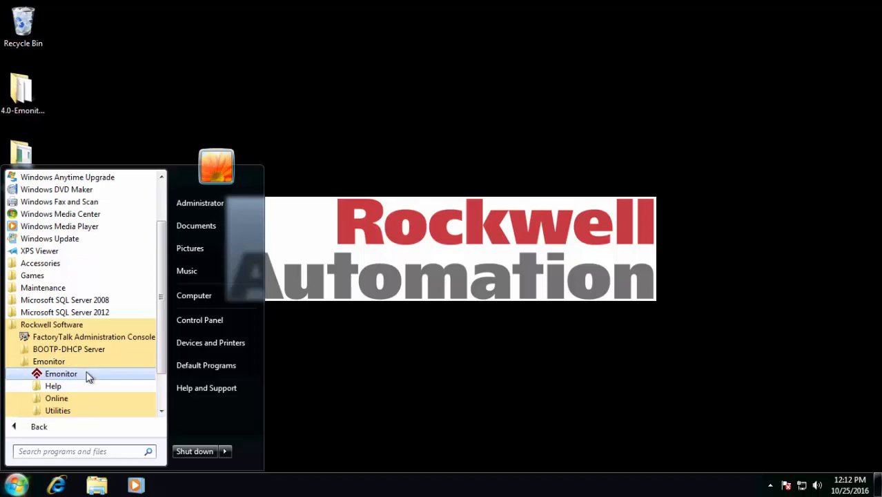
click(89, 375)
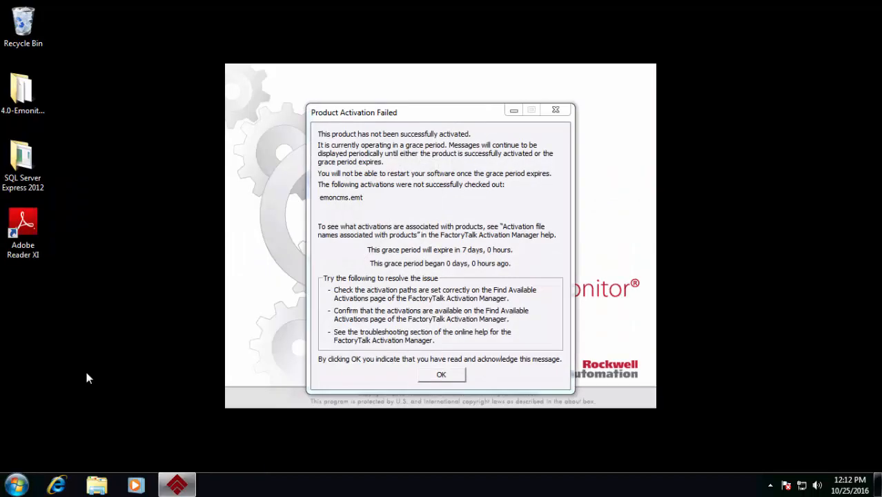
Acknowledge the Product Activation Failed notice and maximize the Emonitor CMS Data History window.
key(Return)
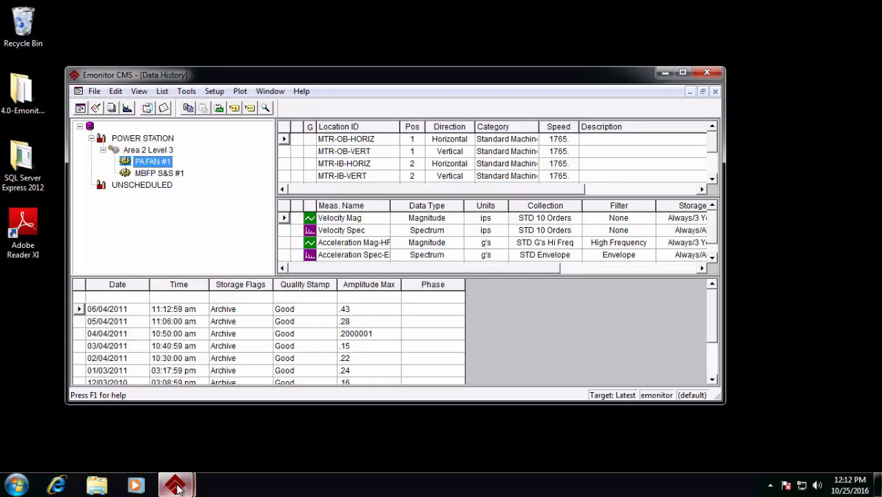
mouse_move(177, 486)
click(134, 443)
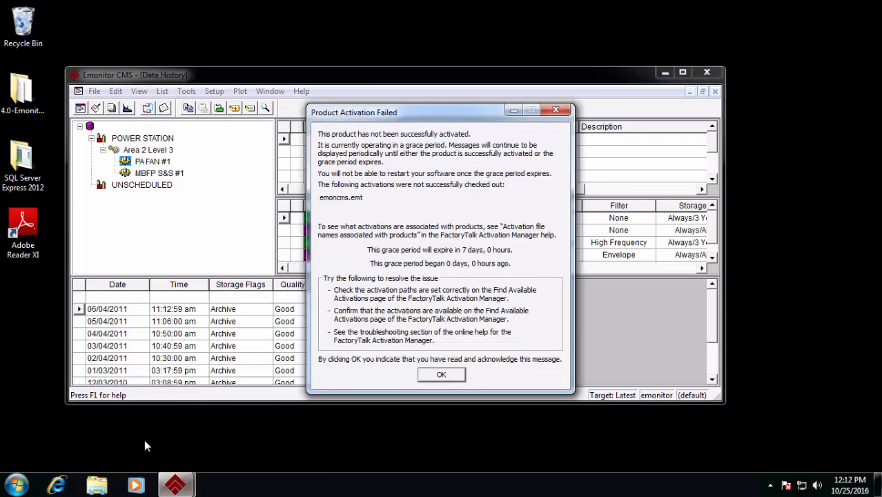
click(446, 378)
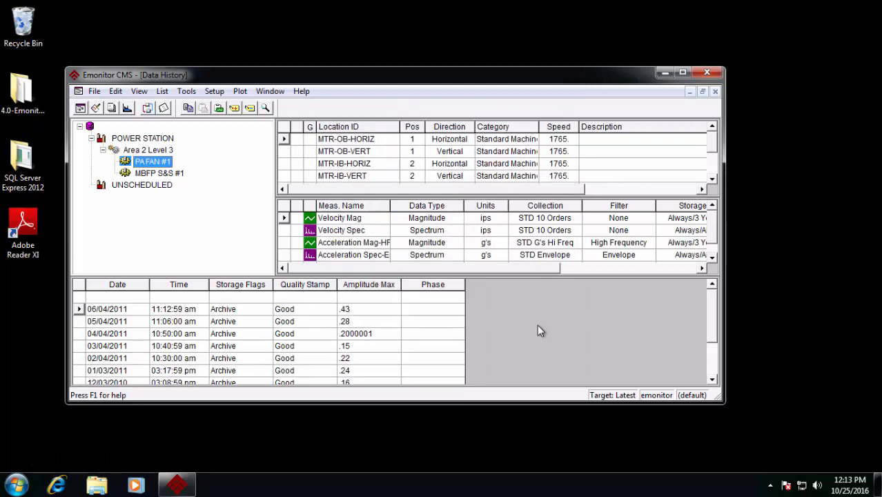
click(682, 73)
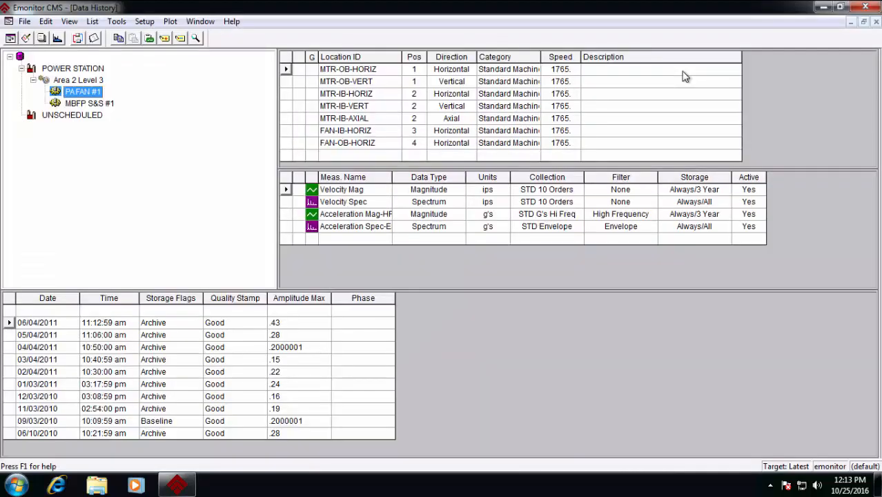